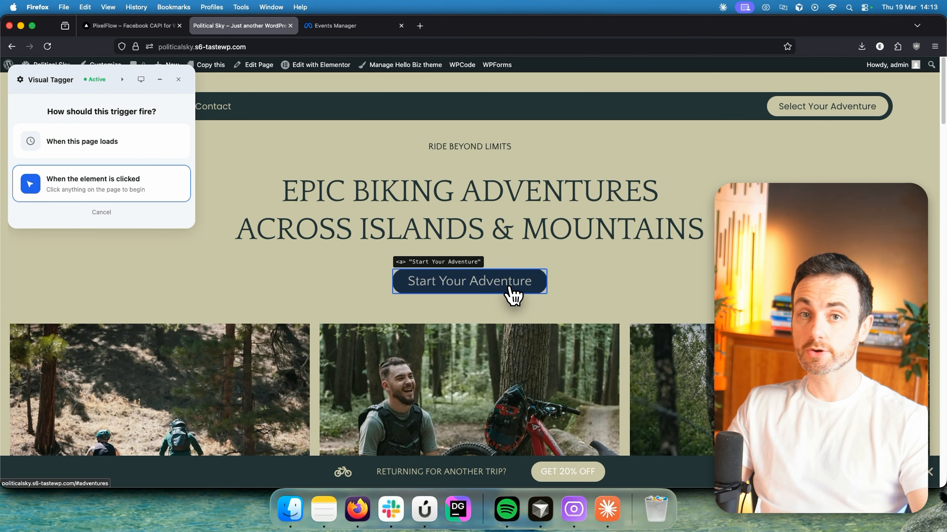
# Select the Start Your Adventure button as the trigger element.
pyautogui.scroll(-10, 442, 291)
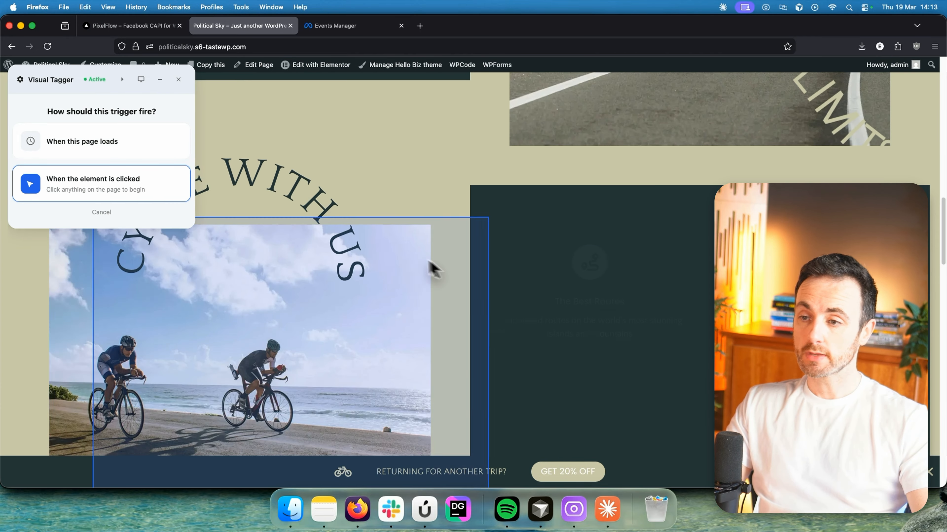
pyautogui.scroll(10, 410, 272)
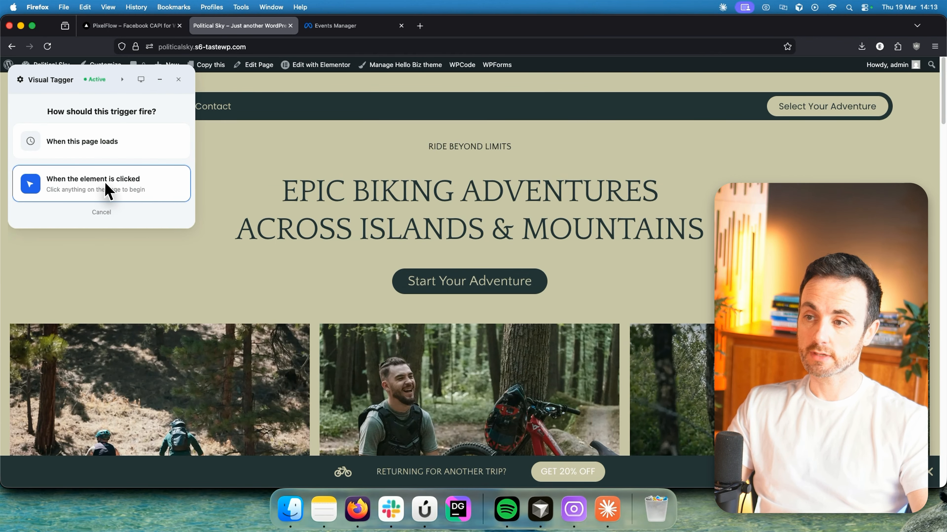
pyautogui.click(138, 109)
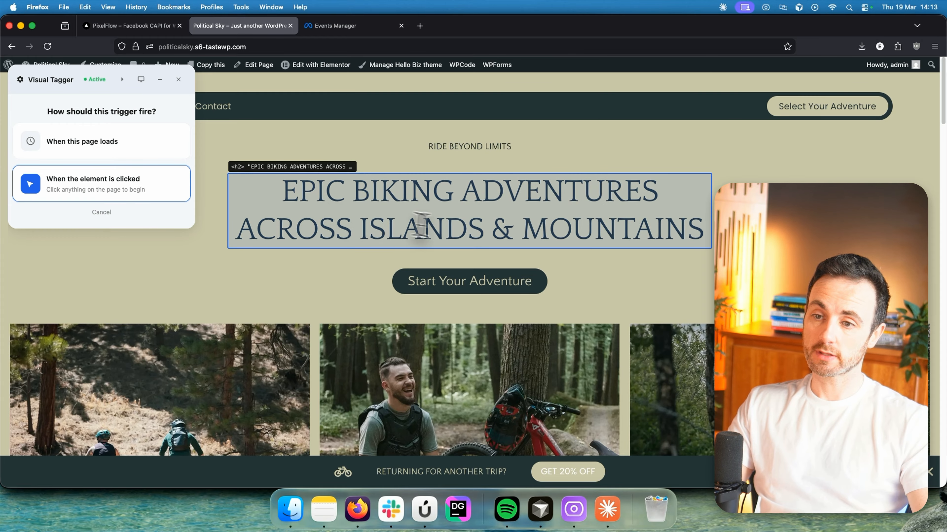
pyautogui.scroll(-15, 454, 296)
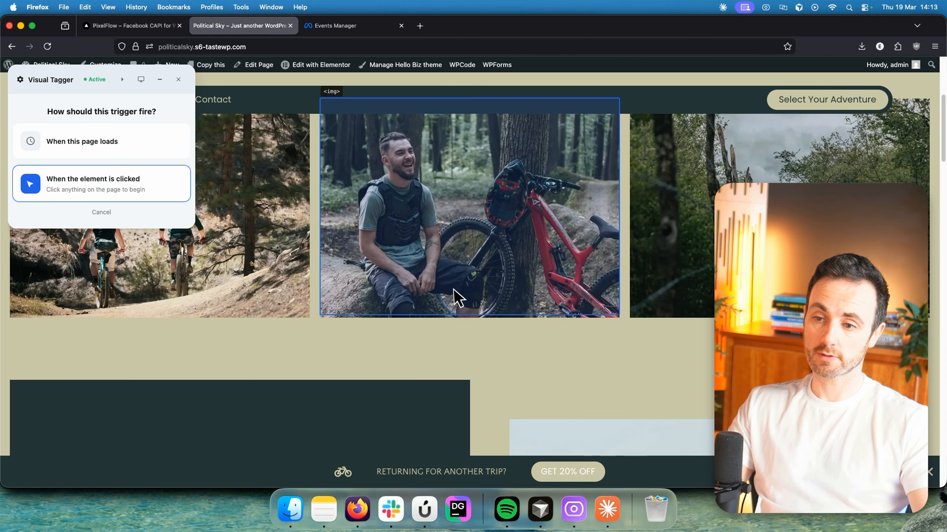
pyautogui.scroll(-15, 492, 366)
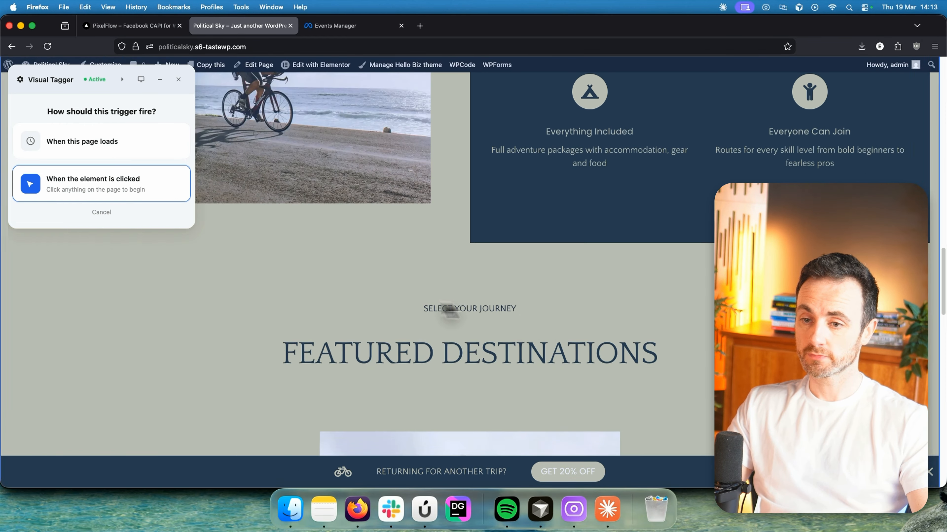
pyautogui.scroll(11, 481, 323)
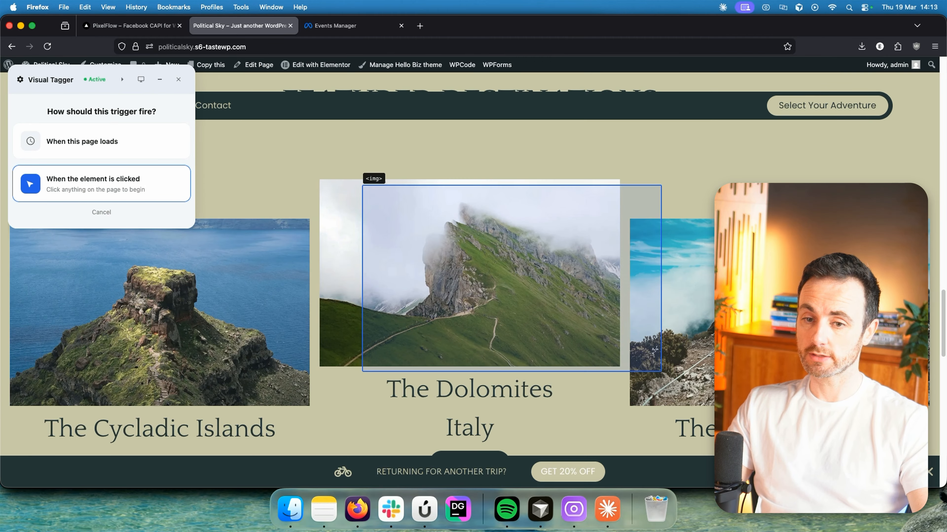
pyautogui.moveTo(941, 345); pyautogui.dragTo(939, 146)
pyautogui.scroll(5, 450, 339)
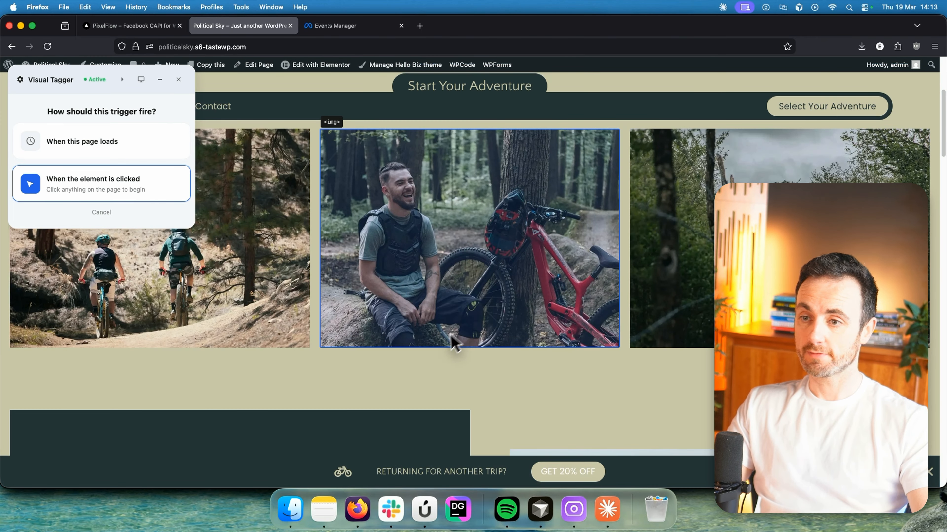
pyautogui.click(439, 286)
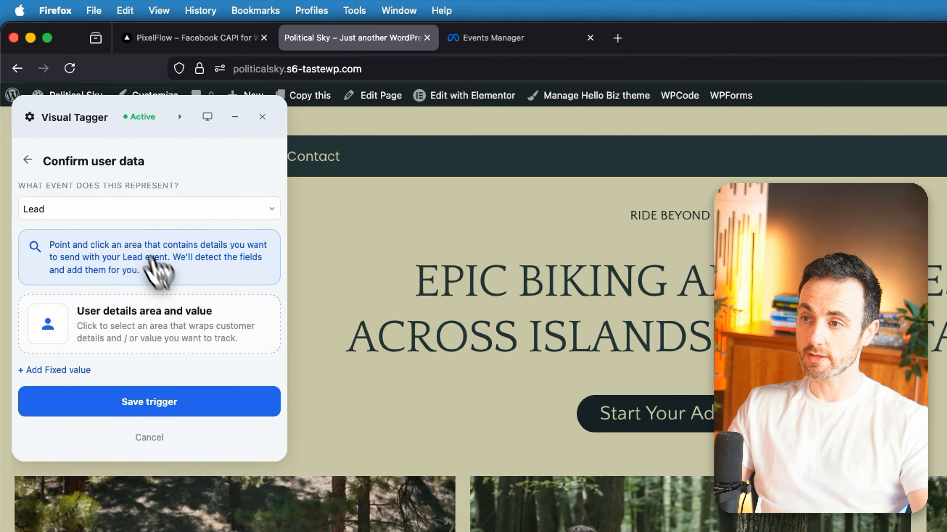
# Change the trigger's event from Lead to View Content, then save and confirm it.
pyautogui.click(84, 146)
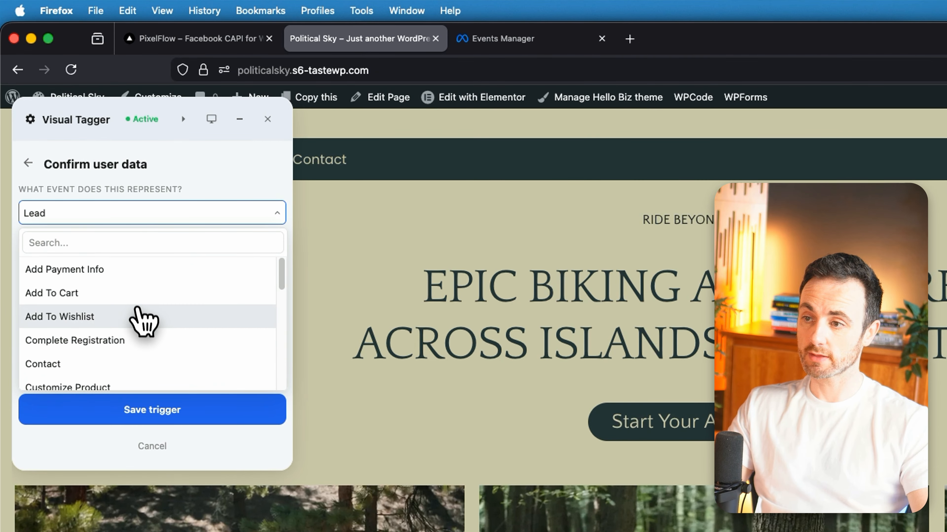
pyautogui.scroll(-5, 140, 322)
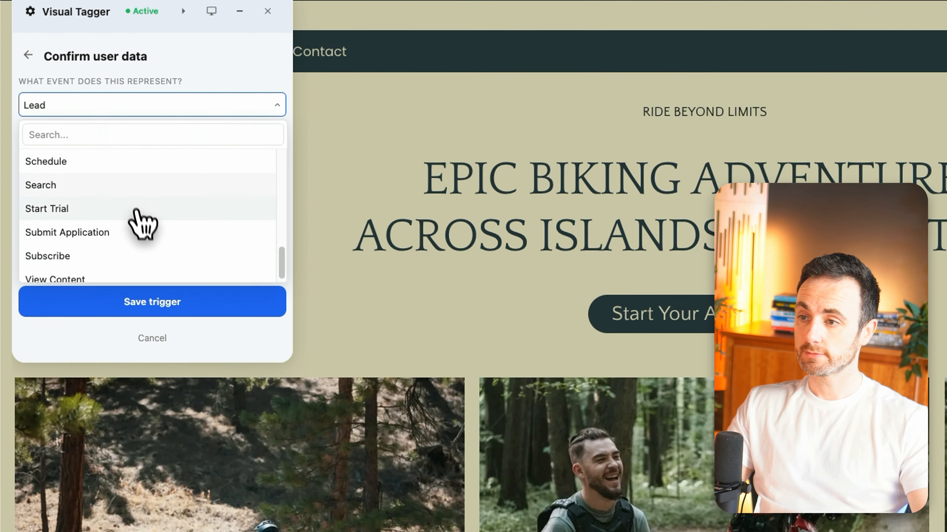
pyautogui.scroll(-1, 144, 277)
pyautogui.click(142, 291)
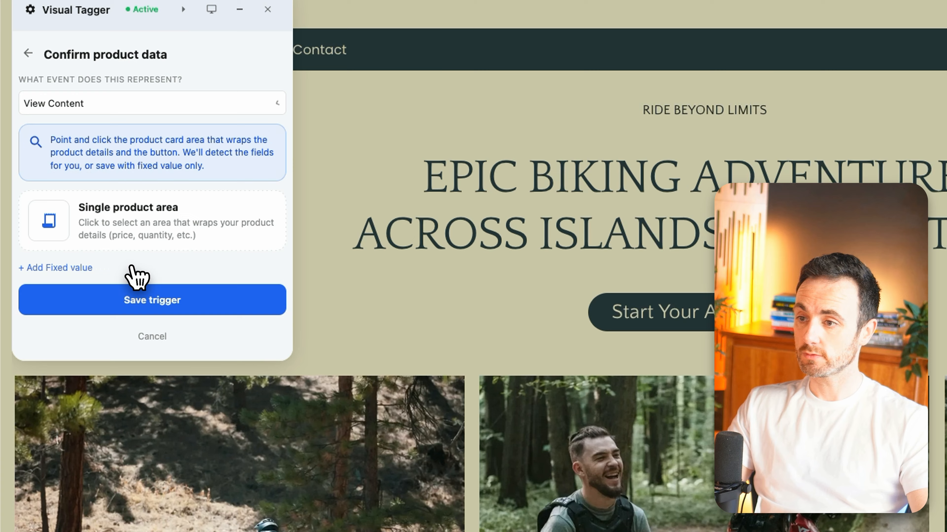
pyautogui.click(149, 302)
pyautogui.click(112, 164)
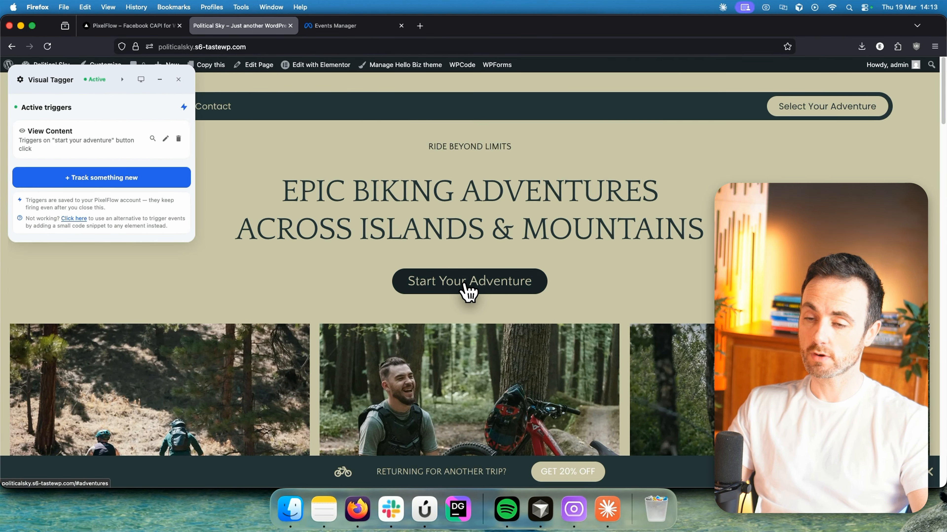
# Fire the Start Your Adventure trigger with Event Monitor open and check View Content shows Sent to Meta.
pyautogui.click(141, 79)
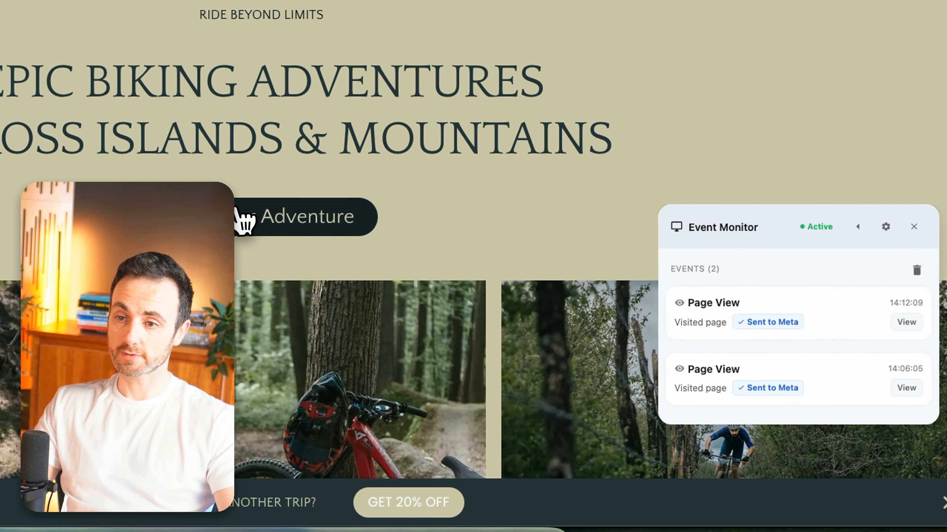
pyautogui.click(243, 219)
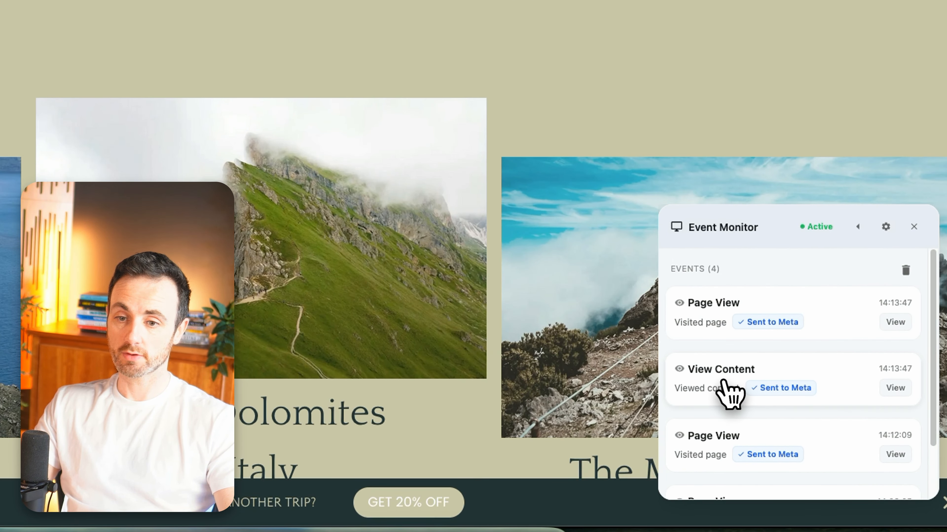
pyautogui.scroll(10, 321, 133)
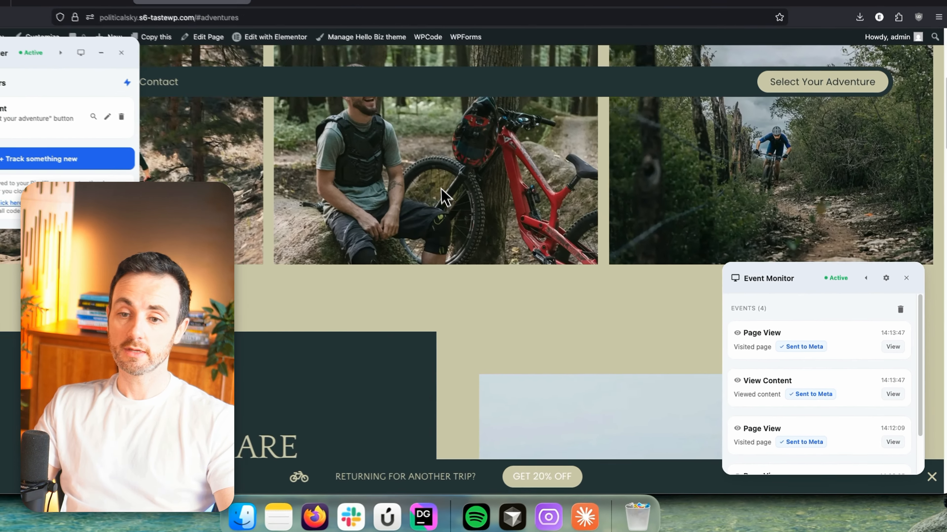
pyautogui.scroll(5, 443, 198)
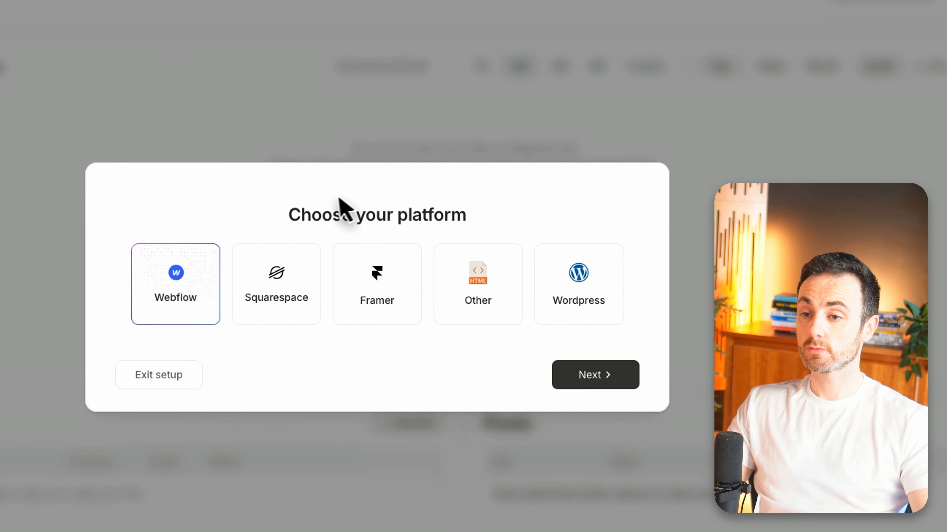
# Choose Wordpress as the site platform.
pyautogui.moveTo(412, 224); pyautogui.dragTo(537, 225)
pyautogui.click(469, 231)
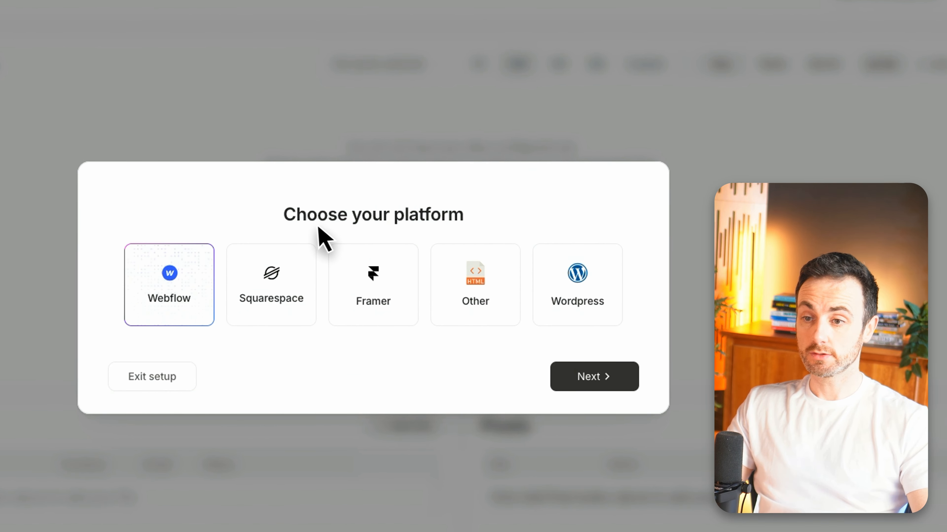
pyautogui.click(574, 298)
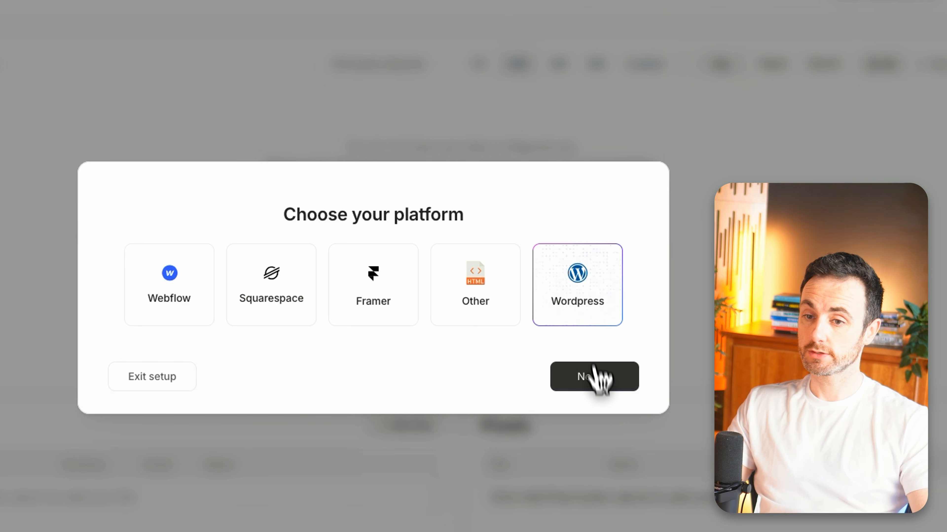
pyautogui.click(594, 384)
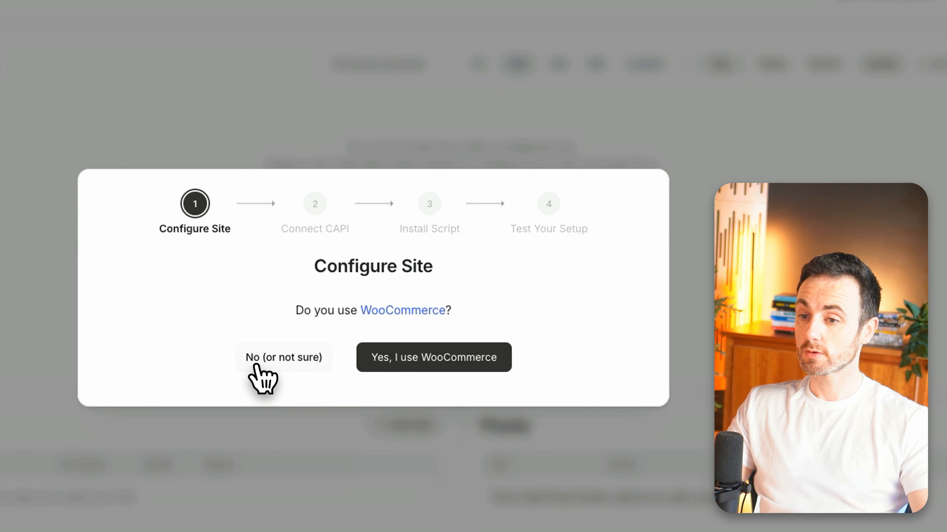
# Configure the site as politicalsky.s6-tastewp.com without WooCommerce, keeping USD currency.
pyautogui.click(263, 360)
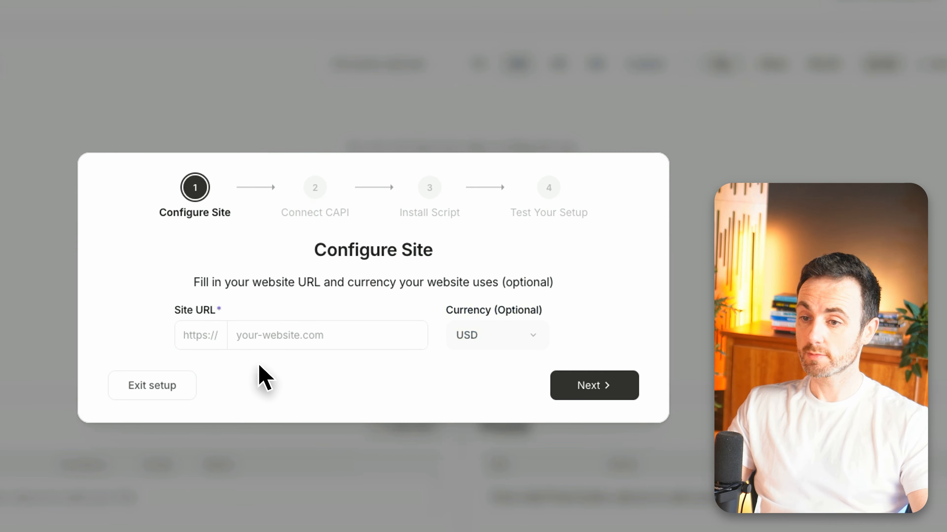
pyautogui.click(260, 322)
pyautogui.write('politicalsky.s6-tastewp.com')
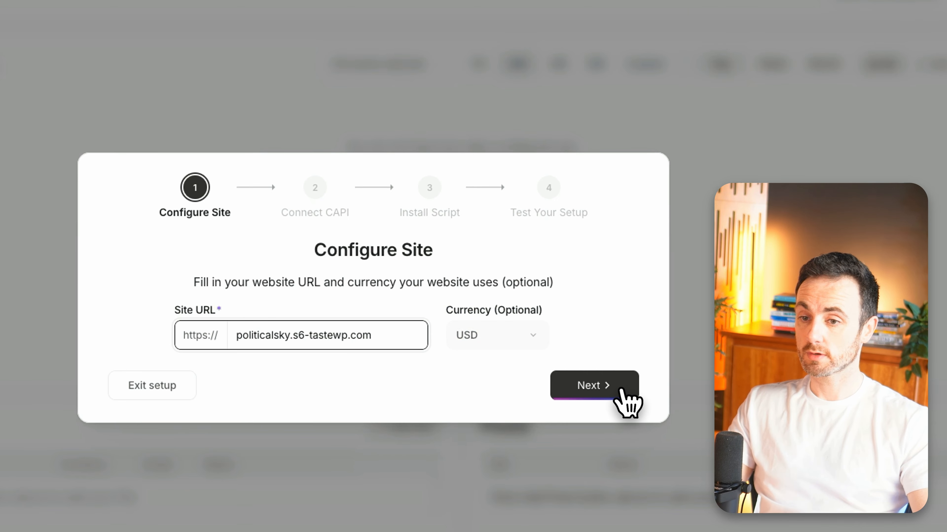
pyautogui.moveTo(447, 311); pyautogui.dragTo(555, 317)
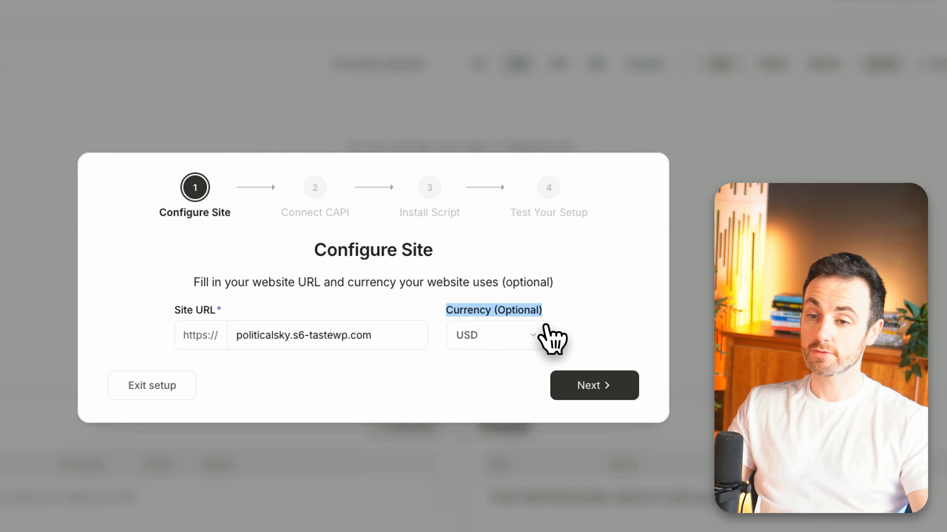
pyautogui.click(561, 328)
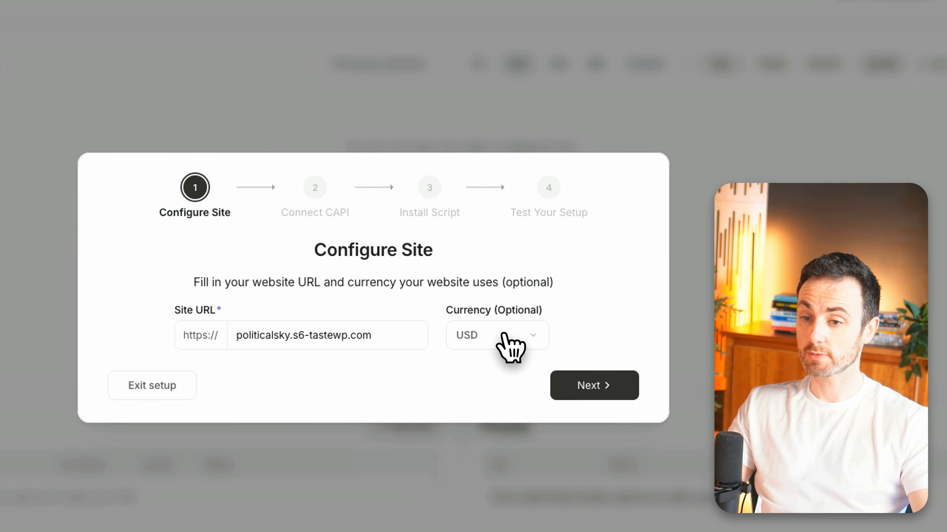
pyautogui.click(569, 377)
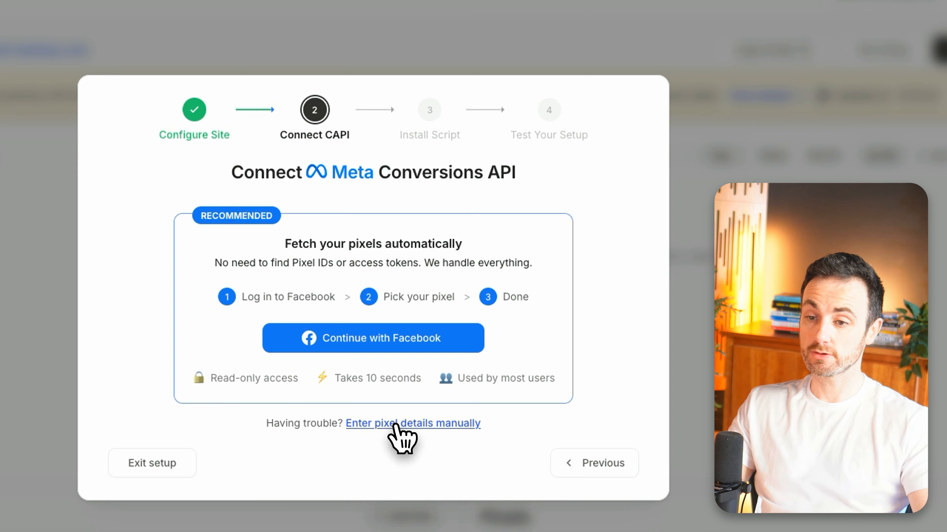
# Enter pixel details manually: name My Pixel and paste the dataset ID as Meta Pixel ID.
pyautogui.click(398, 425)
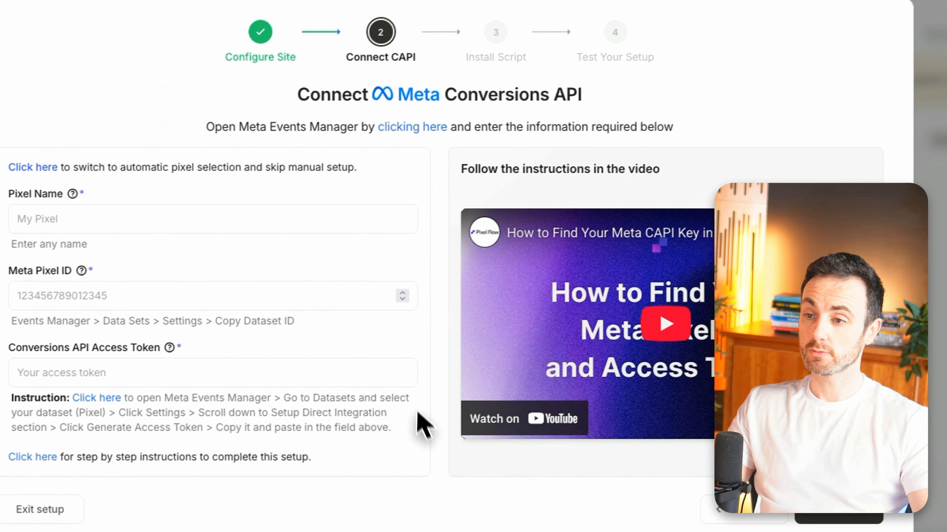
pyautogui.click(99, 207)
pyautogui.click(204, 155)
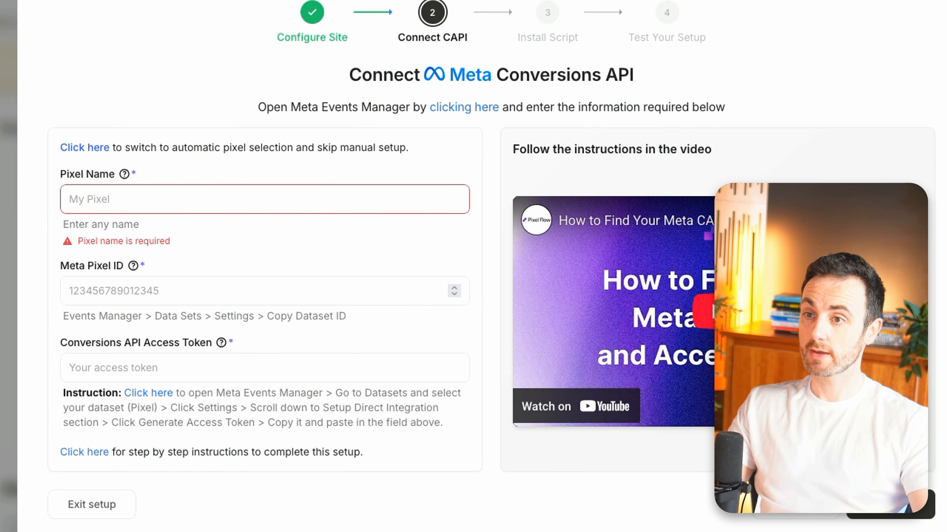
pyautogui.click(190, 198)
pyautogui.write('My Pixel')
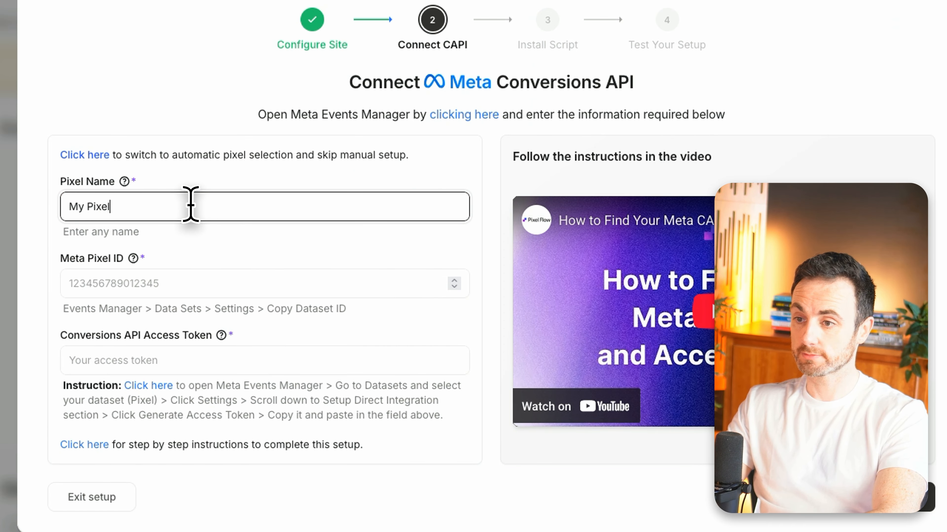
pyautogui.press('Tab')
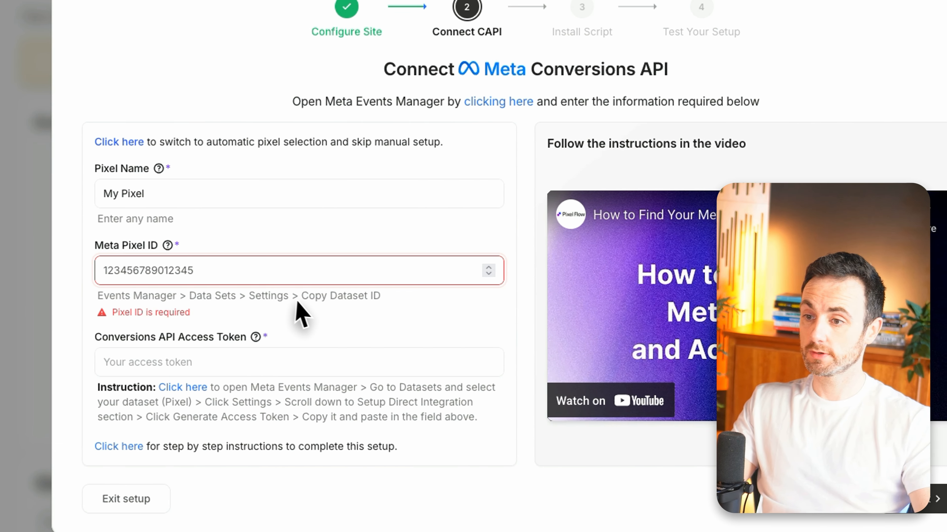
pyautogui.hotkey('ctrl', 'v')
pyautogui.moveTo(244, 298)
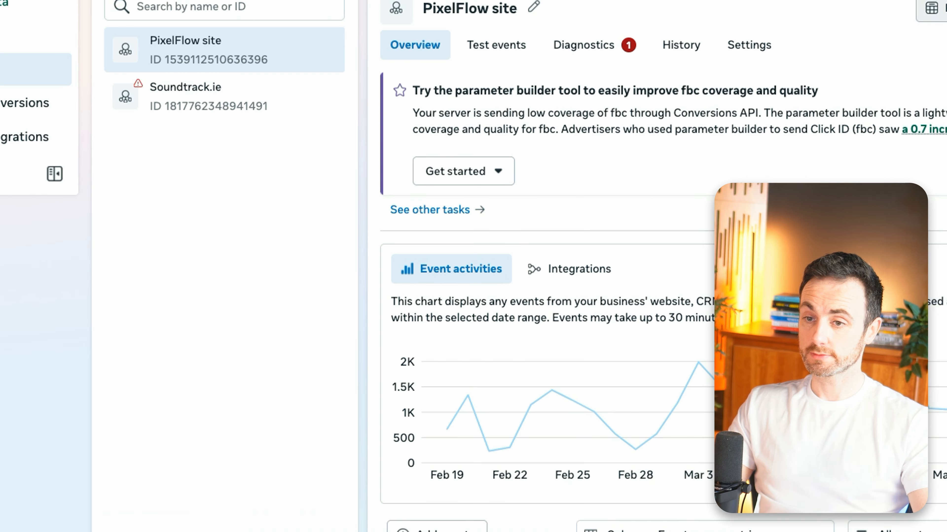
pyautogui.click(750, 46)
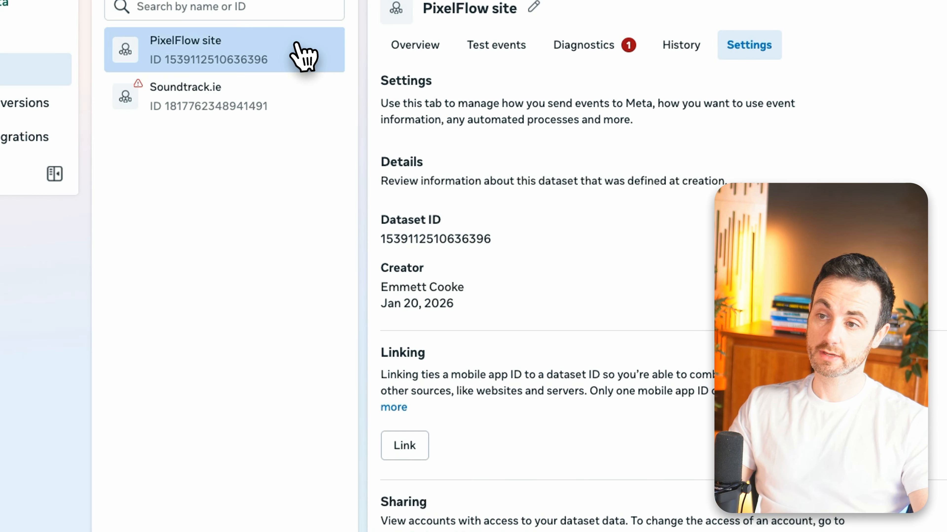
# Generate a direct-integration access token in Events Manager and paste it into PixelFlow's access token field.
pyautogui.scroll(-10, 883, 161)
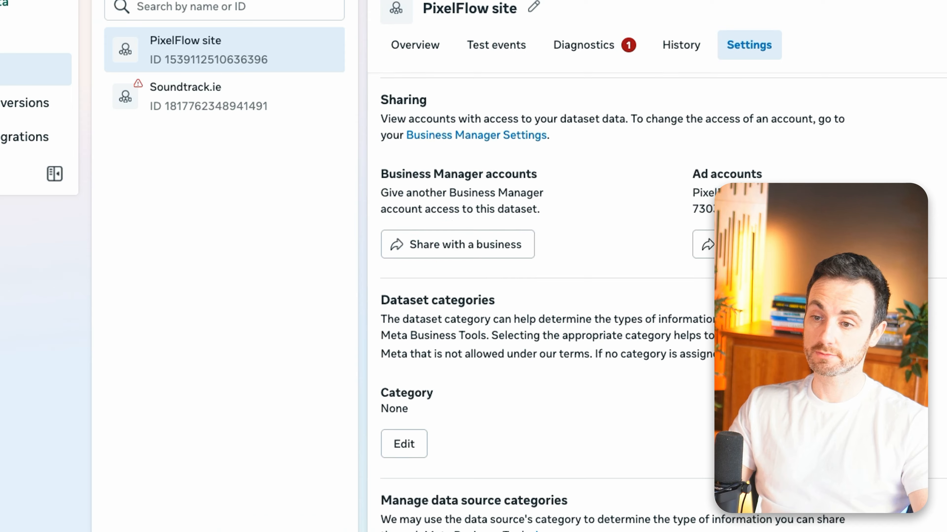
pyautogui.scroll(-15, 606, 206)
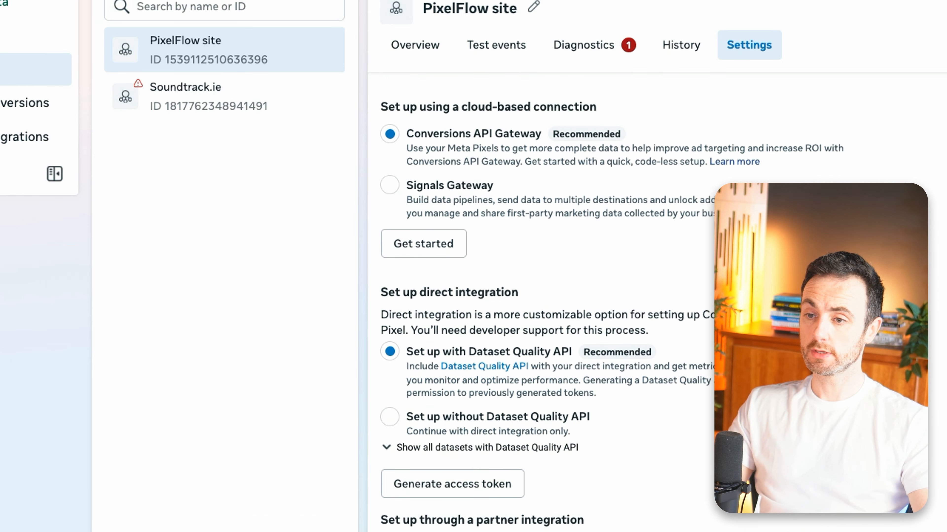
pyautogui.scroll(-4, 465, 242)
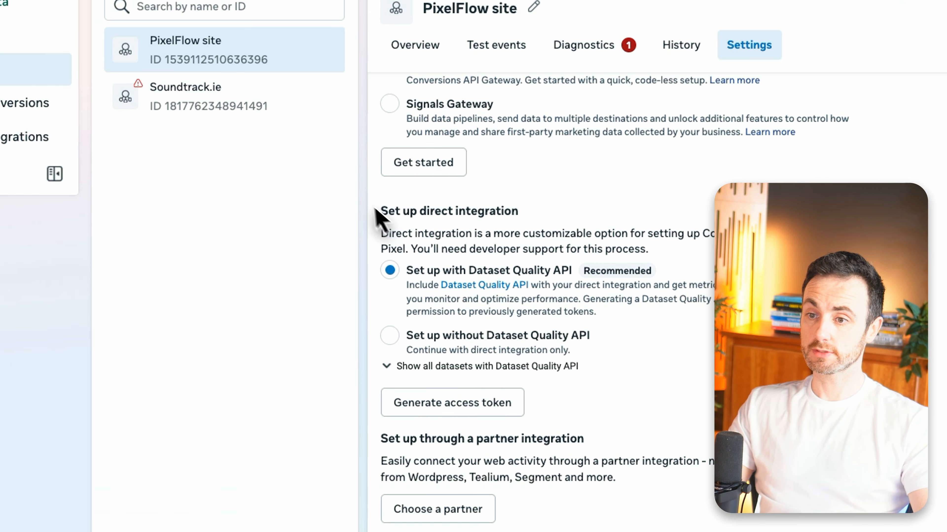
pyautogui.scroll(-3, 539, 206)
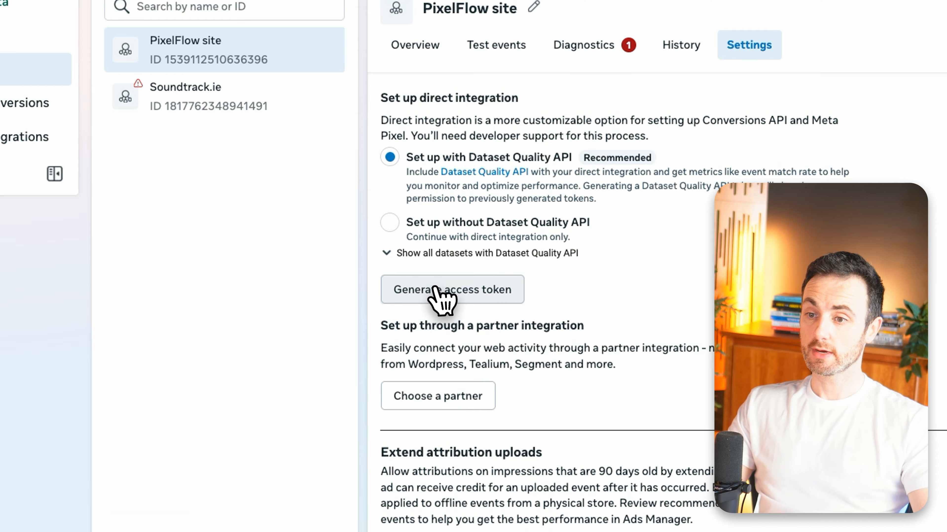
pyautogui.click(445, 291)
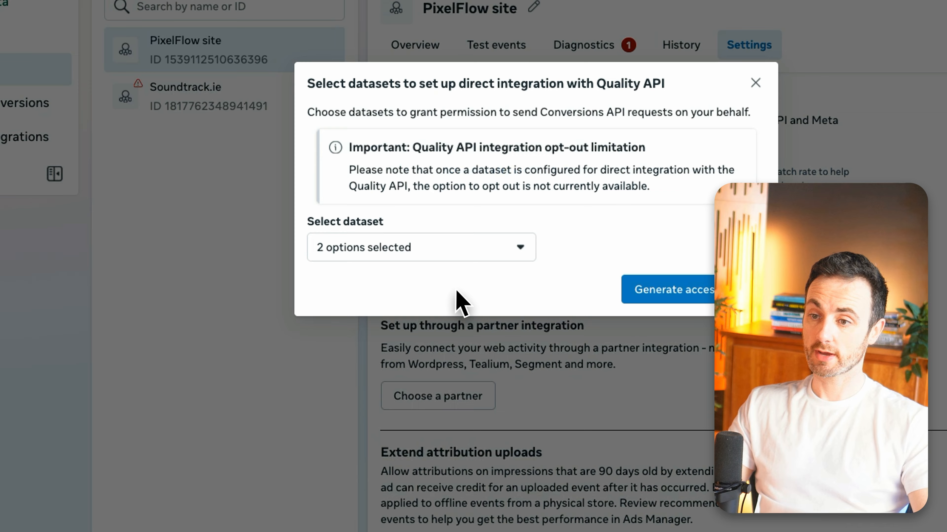
pyautogui.click(674, 290)
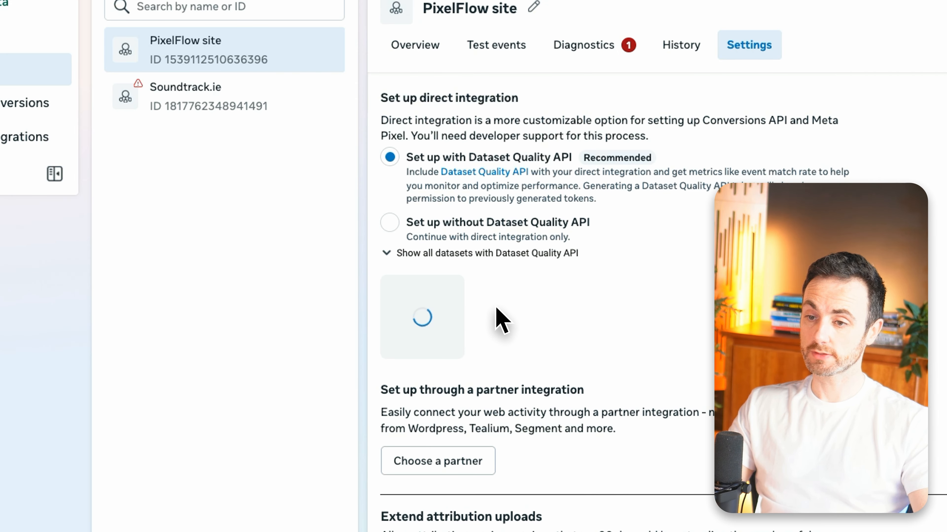
pyautogui.click(450, 304)
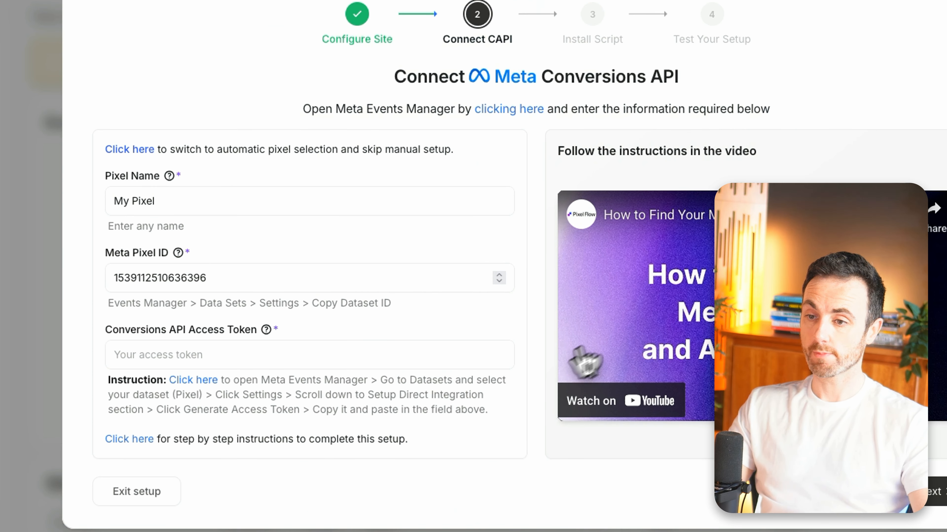
pyautogui.click(358, 354)
pyautogui.hotkey('ctrl', 'v')
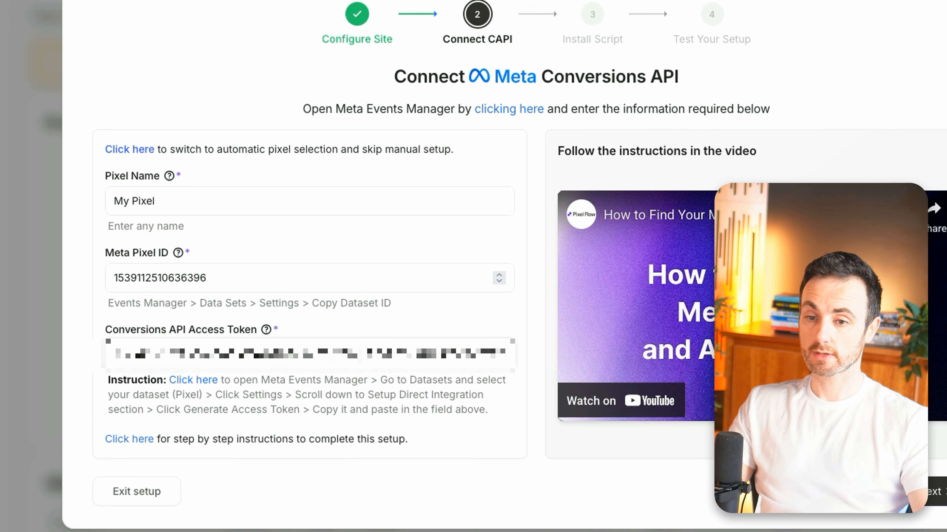
# Advance to the Install Script step and copy the PixelFlow tracking script.
pyautogui.click(935, 492)
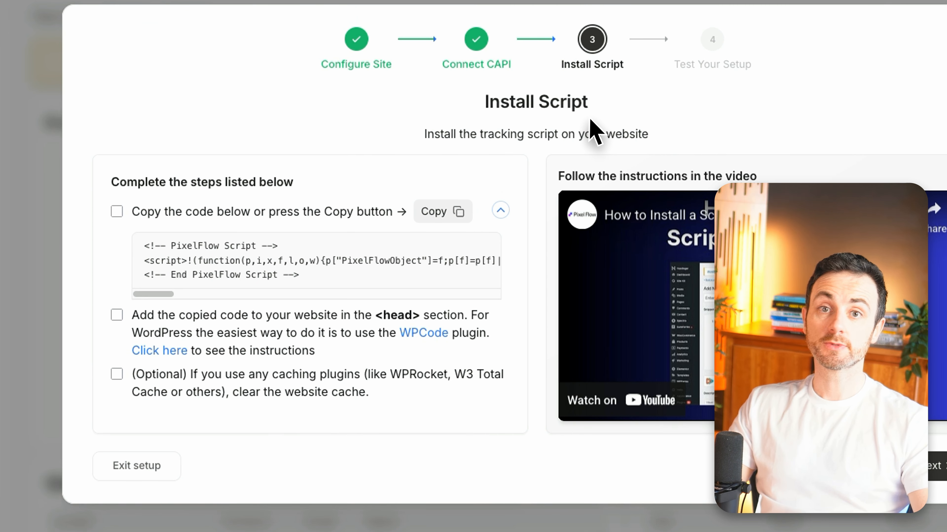
pyautogui.click(445, 211)
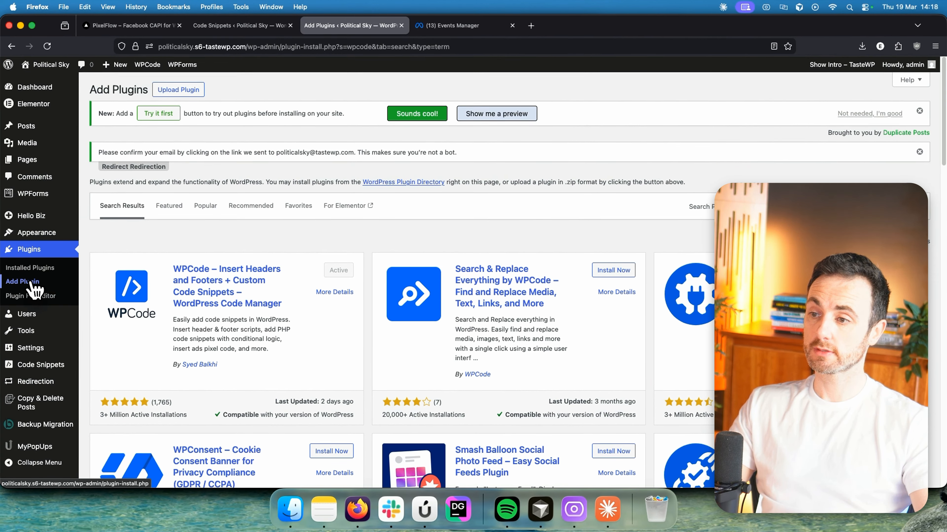
# Create a custom WPCode HTML snippet containing the pasted PixelFlow script.
pyautogui.click(32, 283)
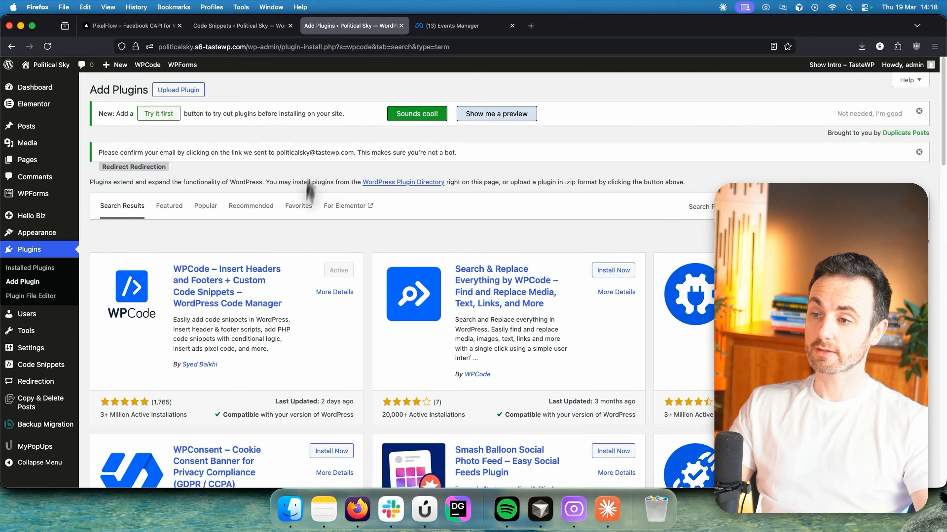
pyautogui.click(240, 26)
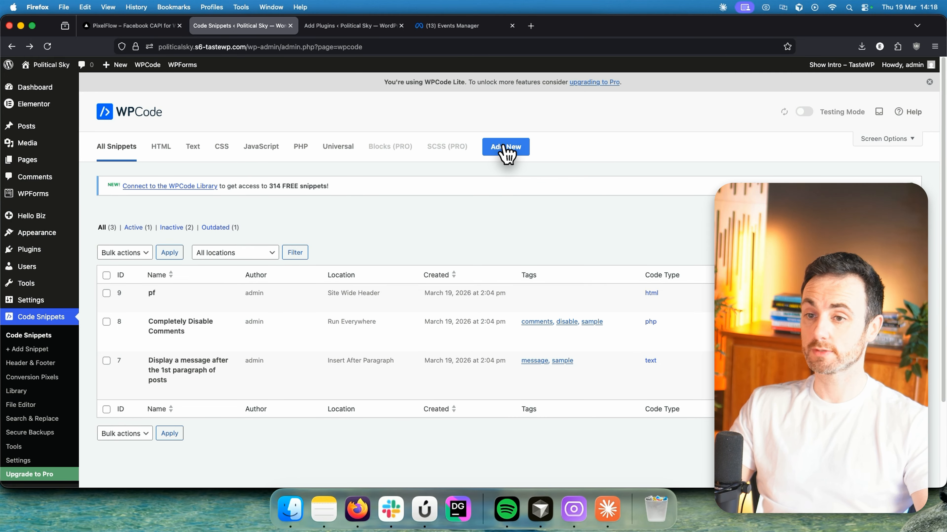
pyautogui.click(508, 147)
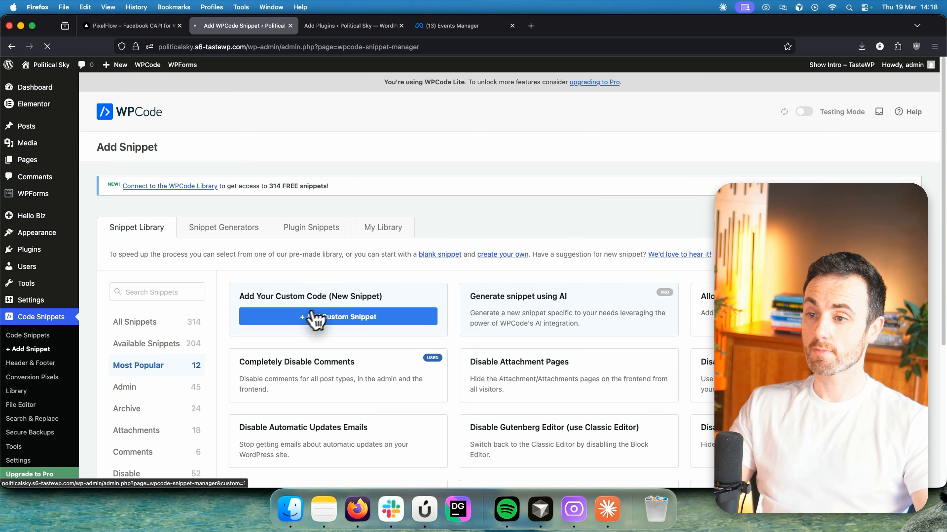
pyautogui.click(333, 326)
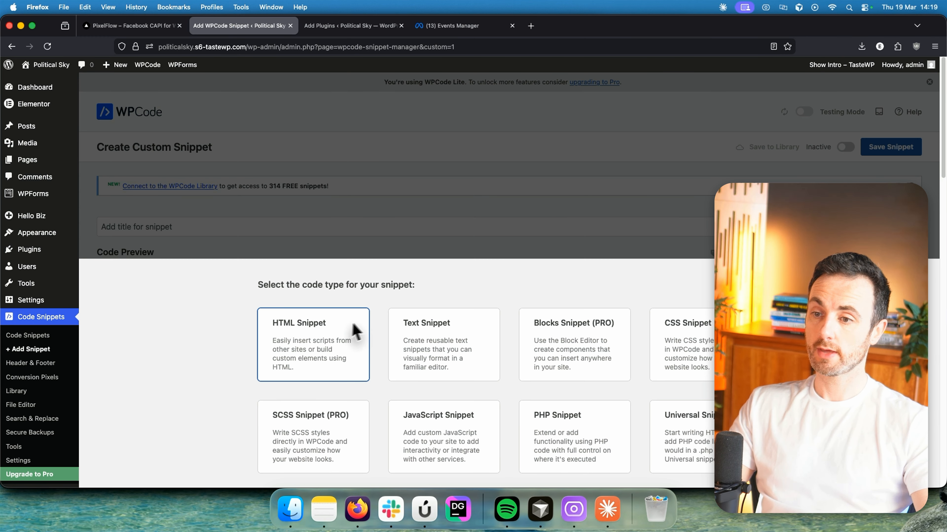
pyautogui.click(340, 333)
pyautogui.press('super+v')
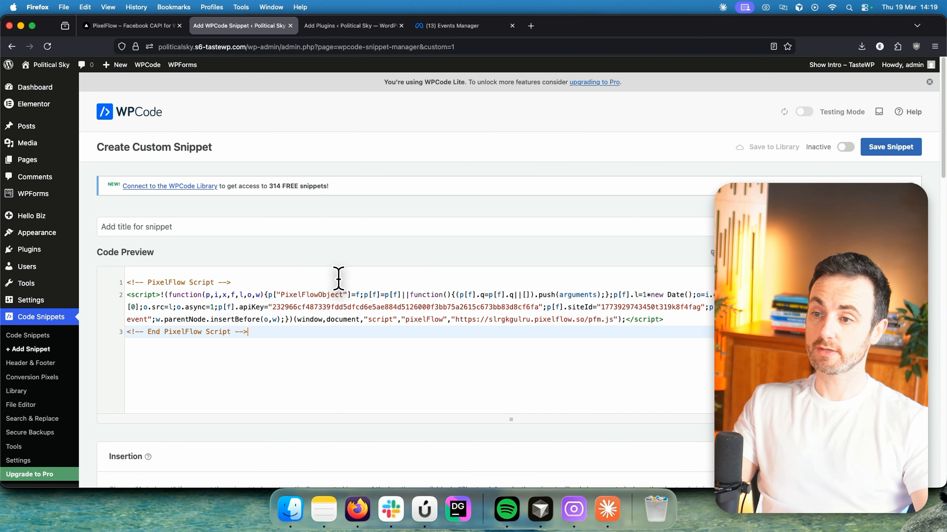
# Title the snippet PixelFlow, set it Active and save it.
pyautogui.scroll(-8, 444, 260)
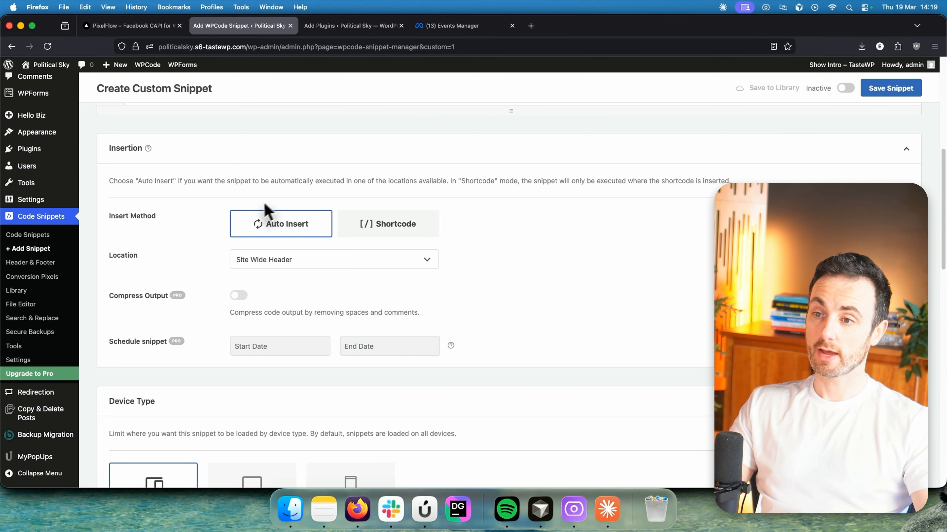
pyautogui.scroll(10, 325, 246)
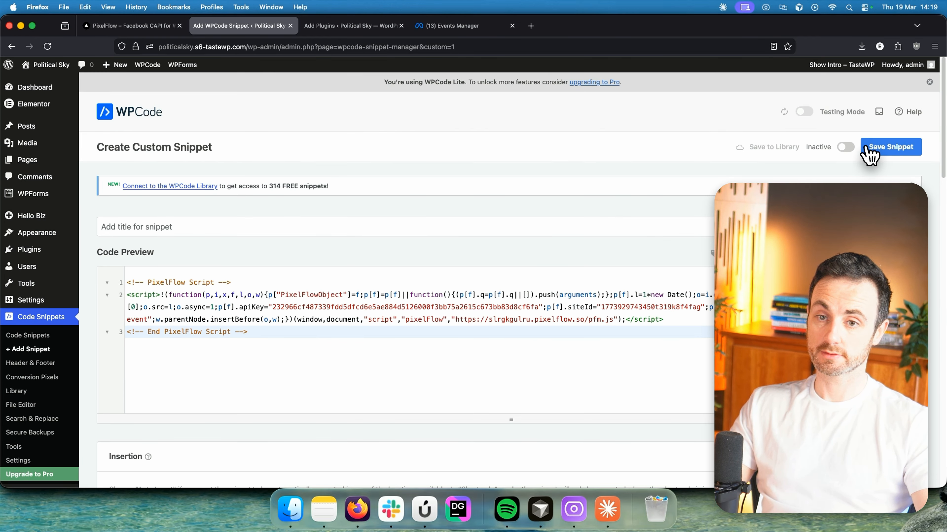
pyautogui.click(203, 222)
pyautogui.write('Pi')
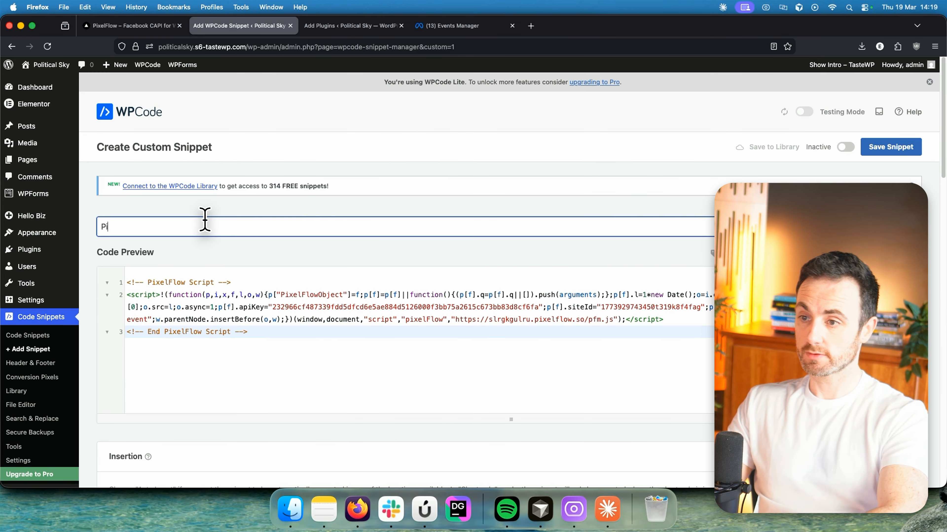
pyautogui.write('xelFlow')
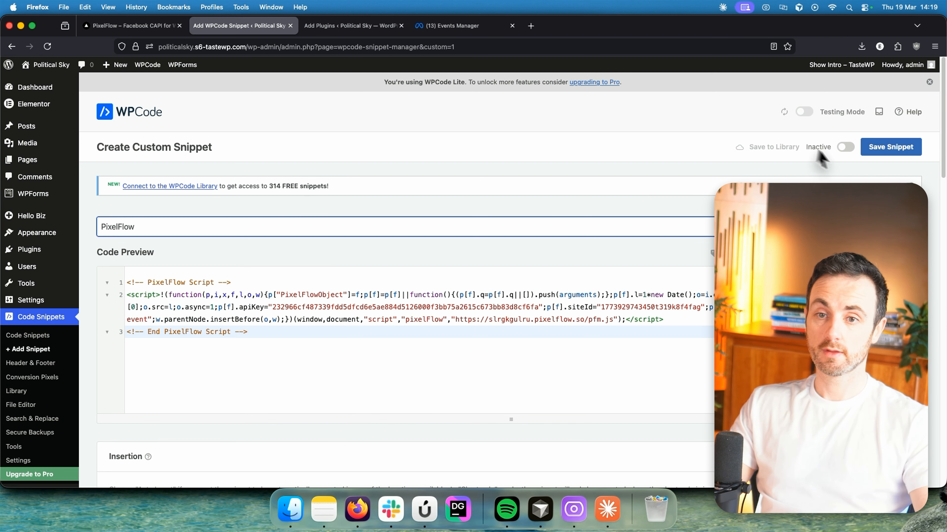
pyautogui.click(847, 147)
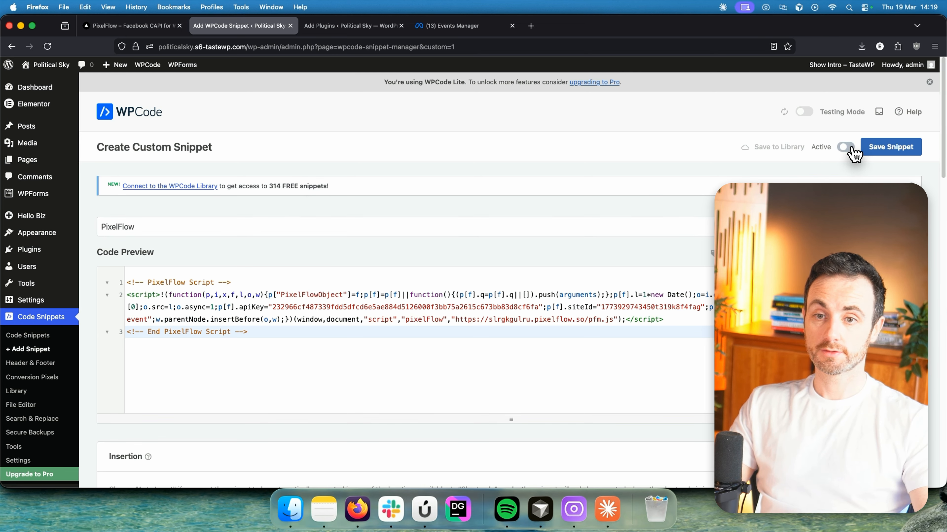
pyautogui.click(891, 148)
pyautogui.hotkey('ctrl', 'shift', 'Tab')
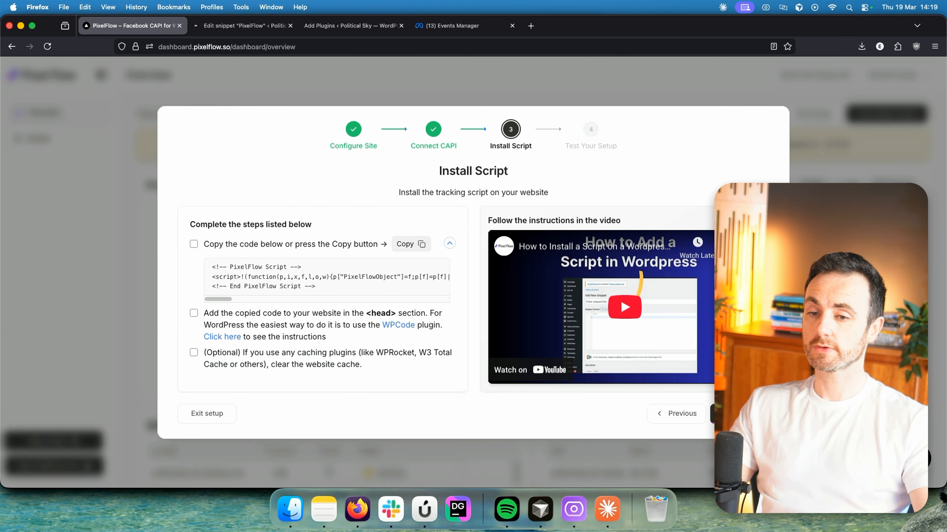
# Run the setup test by visiting the site's About and Contact pages, then return to PixelFlow.
pyautogui.click(739, 413)
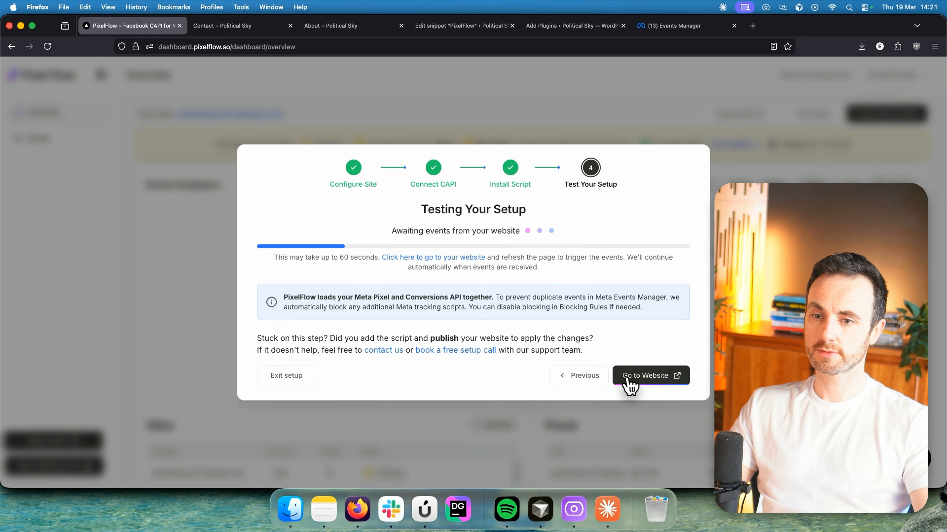
pyautogui.click(628, 379)
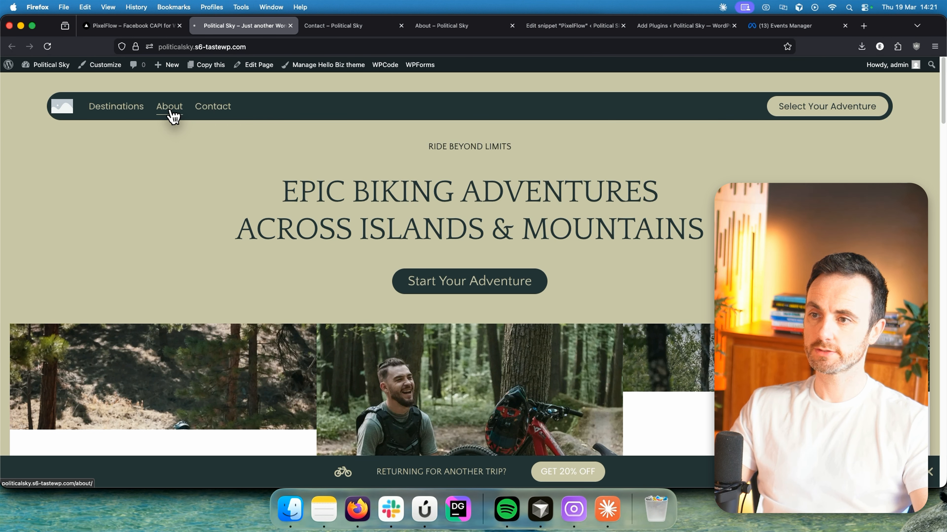
pyautogui.click(171, 112)
pyautogui.click(220, 110)
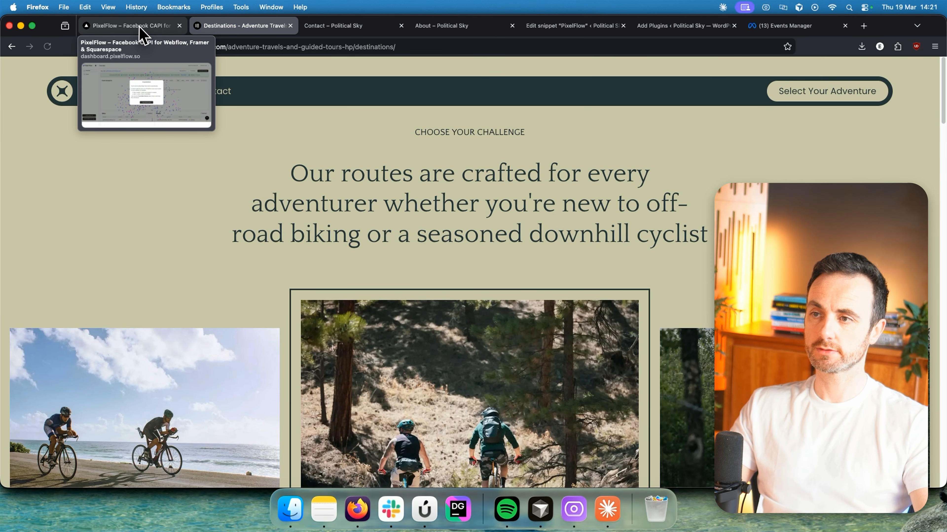
pyautogui.click(139, 26)
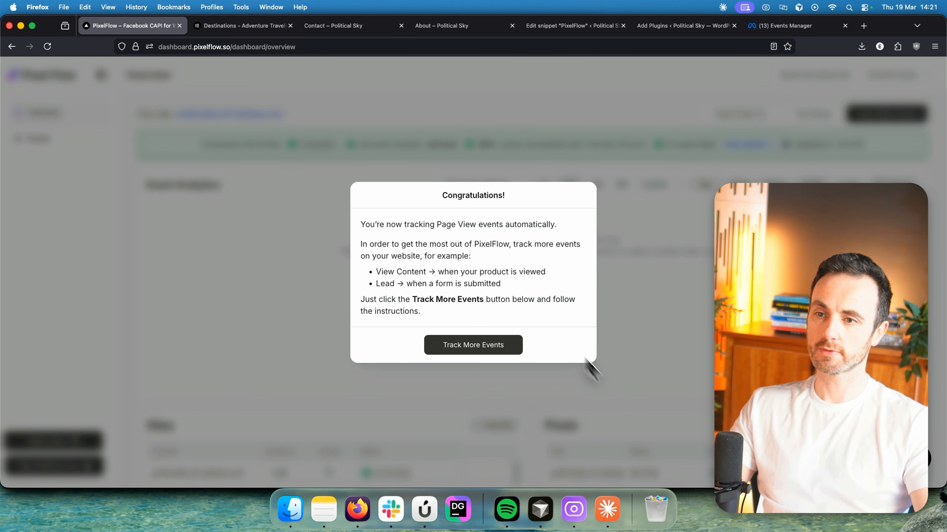
# Move past the Page View confirmation and Visual Tagger intro to launch the tagger on the site.
pyautogui.moveTo(360, 224); pyautogui.dragTo(510, 227)
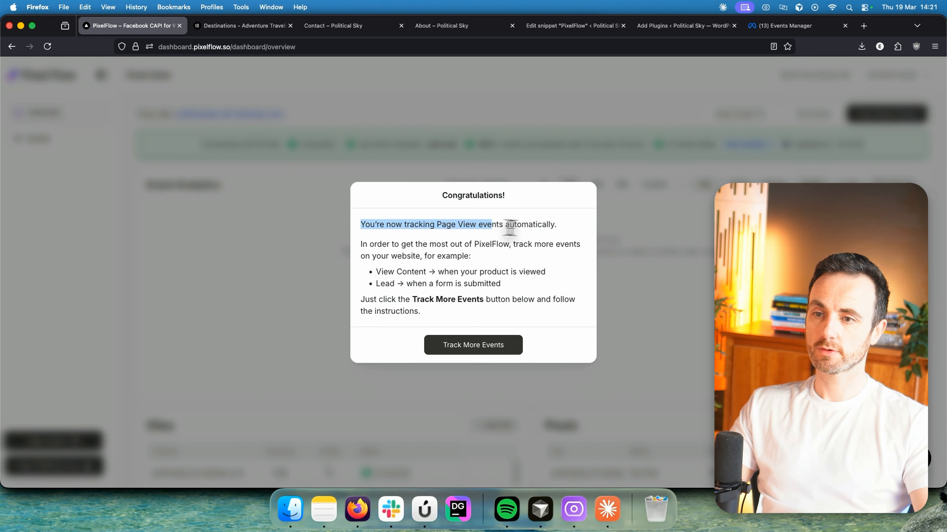
pyautogui.click(554, 225)
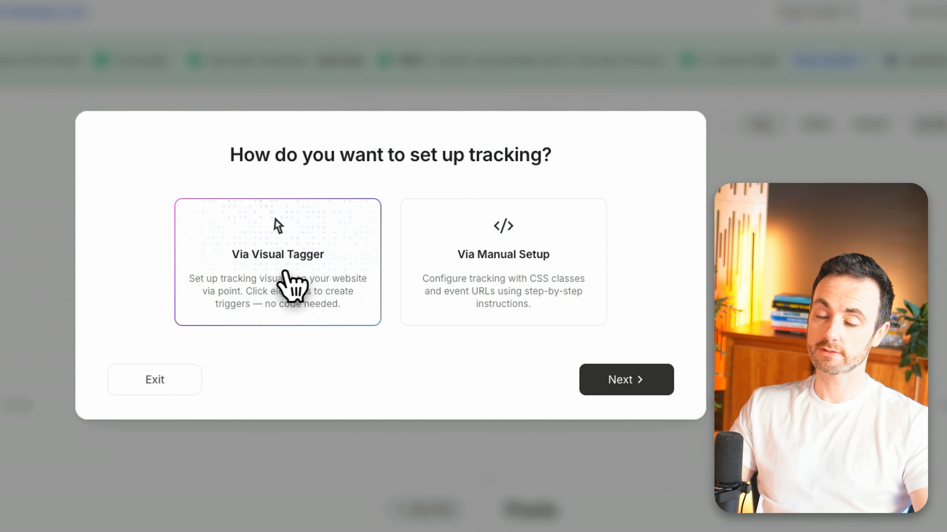
pyautogui.click(632, 377)
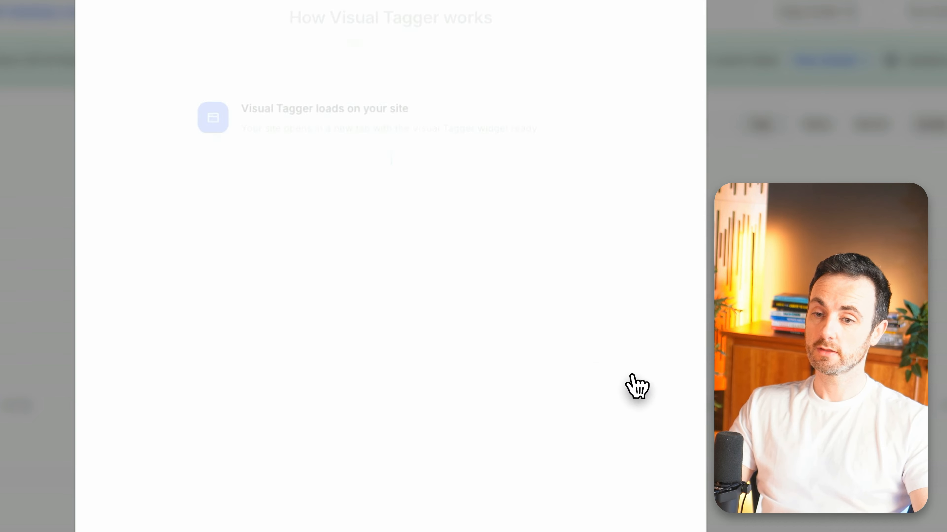
pyautogui.click(550, 521)
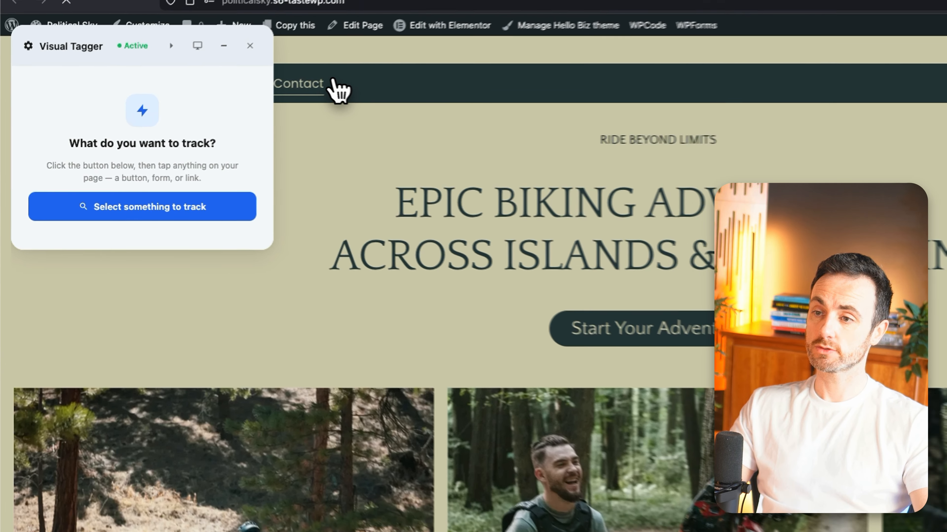
# On the Contact page, pick the form's Send Application button as the element to track.
pyautogui.click(338, 79)
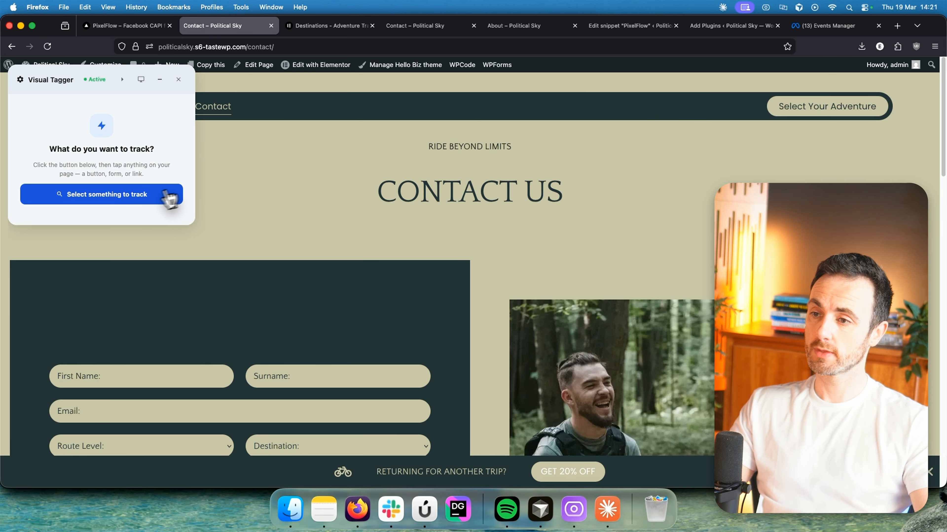
pyautogui.scroll(-5, 290, 215)
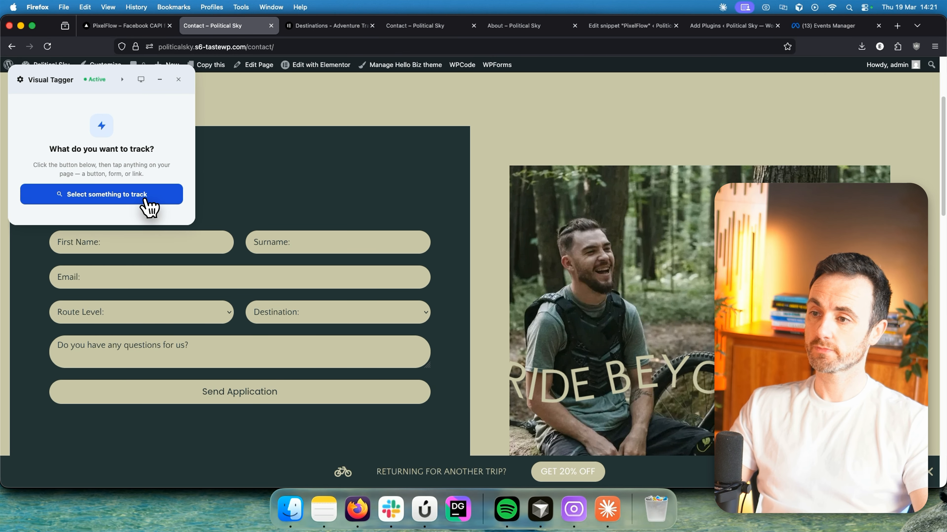
pyautogui.click(97, 194)
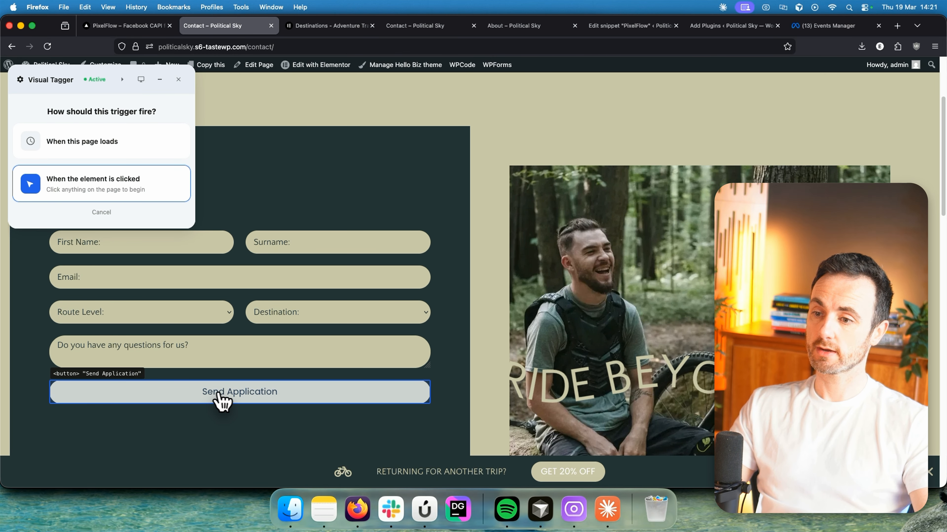
pyautogui.click(254, 398)
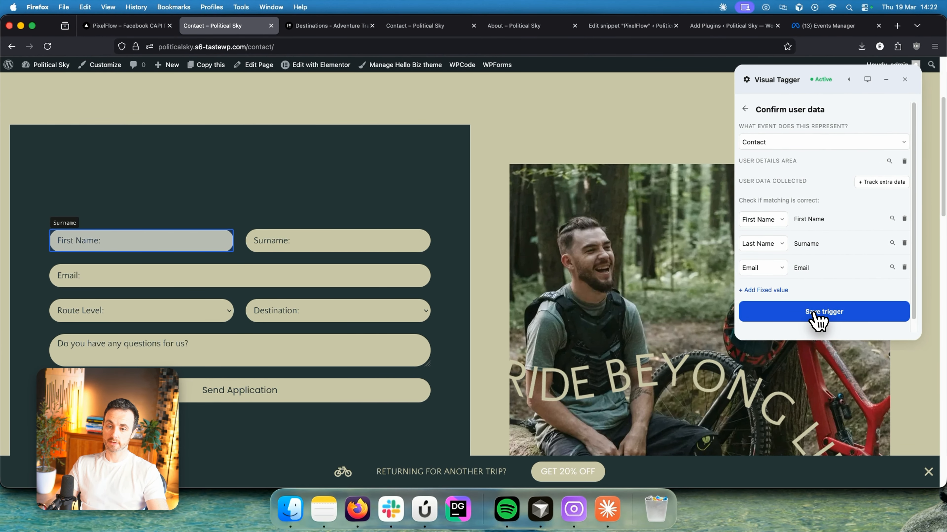
# Save and confirm the Contact trigger capturing first name, last name and email, then view the event monitor.
pyautogui.click(815, 319)
pyautogui.moveTo(815, 184); pyautogui.dragTo(752, 158)
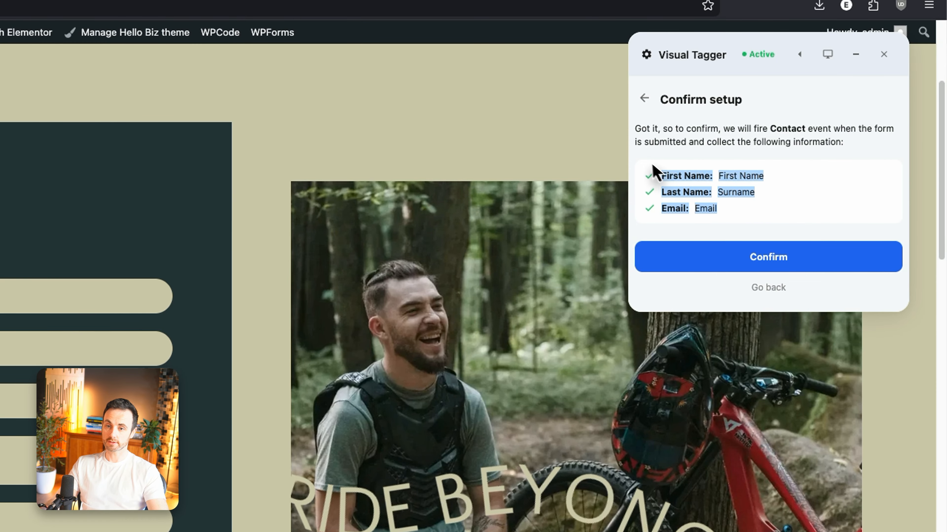
pyautogui.click(778, 163)
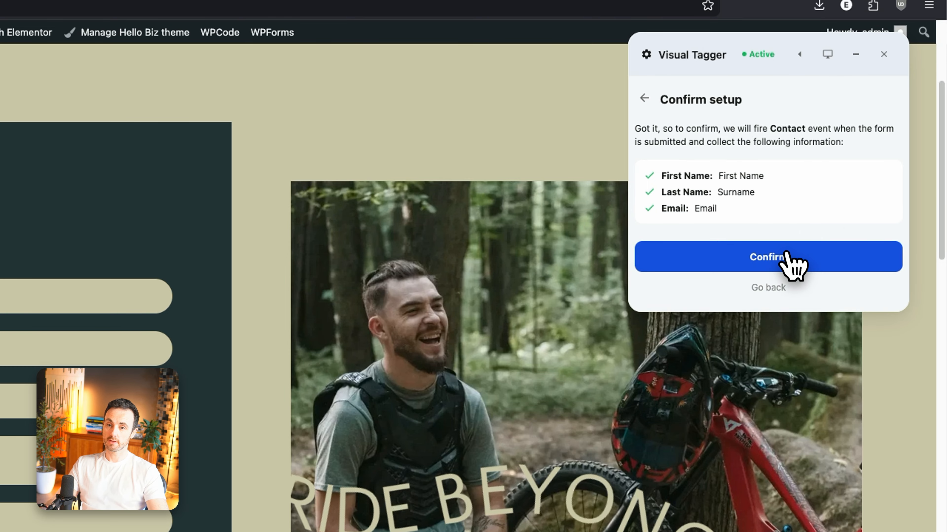
pyautogui.click(796, 258)
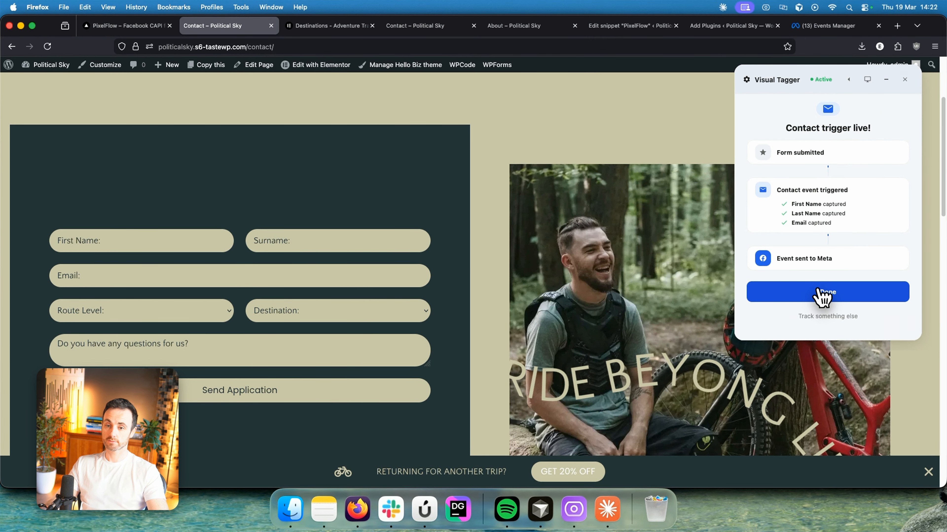
pyautogui.click(779, 361)
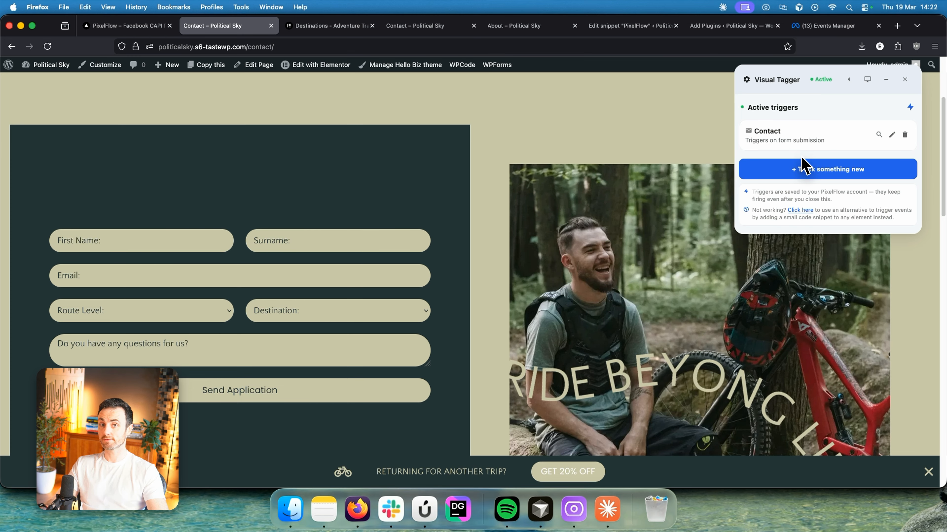
pyautogui.click(866, 81)
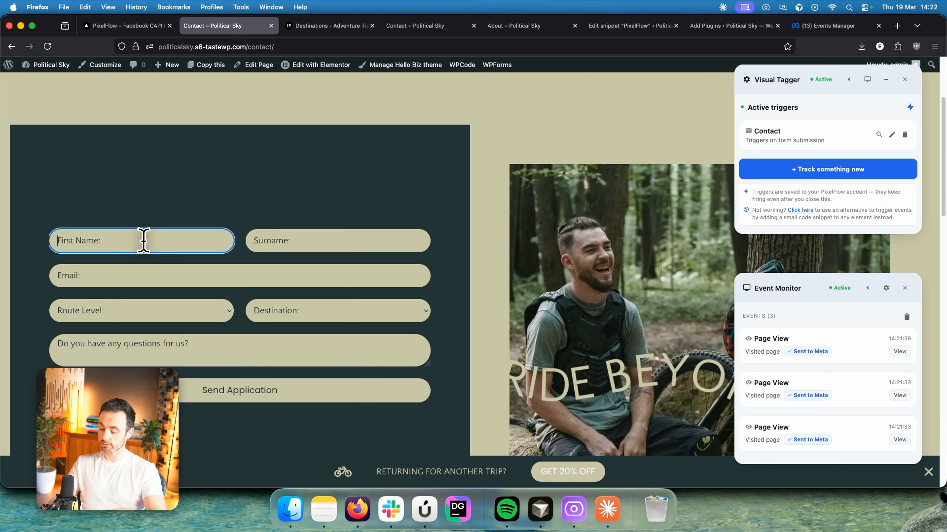
# Fill the contact form with a surname, an email address, route level Xtreme, destination Italy and a question.
pyautogui.press('Tab')
pyautogui.write('C')
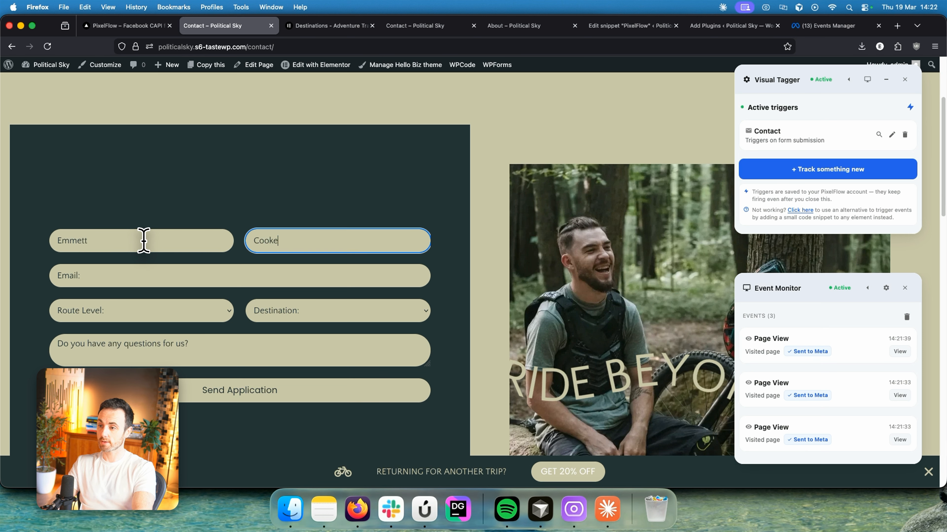
pyautogui.press('Tab')
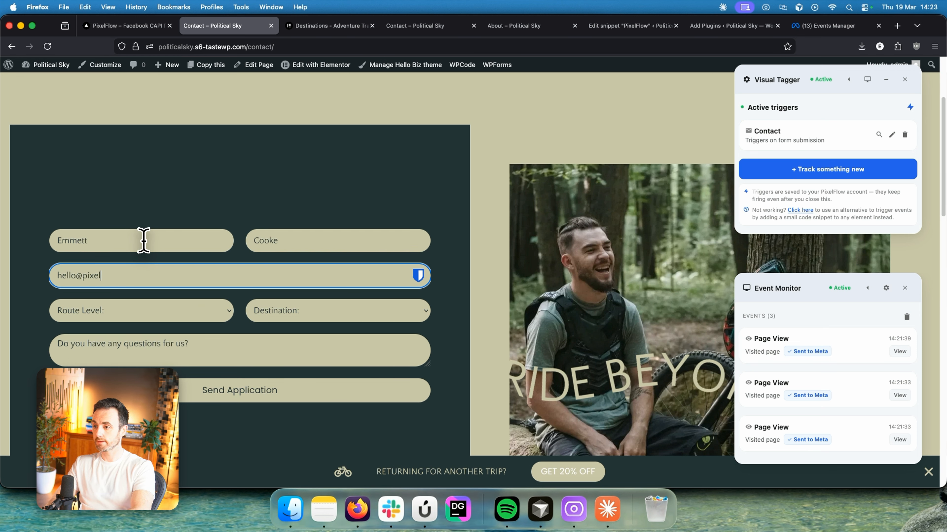
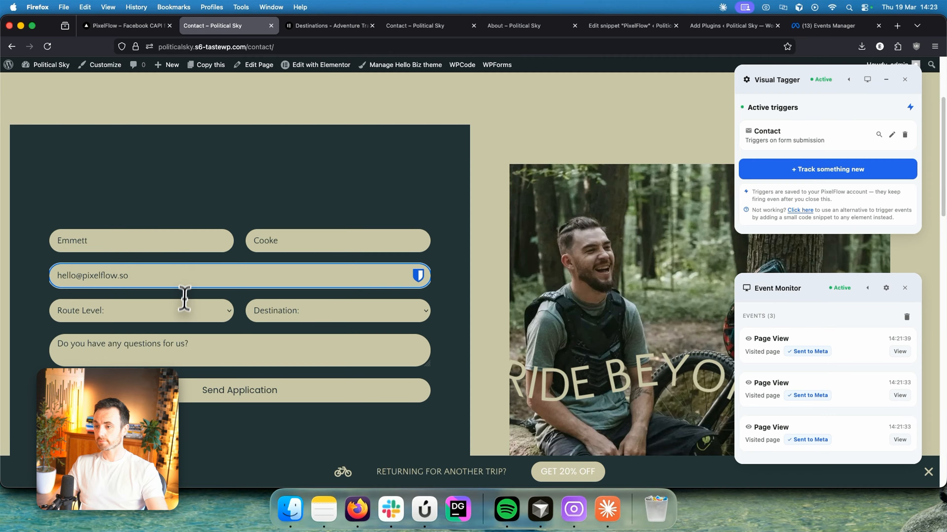
pyautogui.click(183, 311)
pyautogui.click(173, 351)
pyautogui.click(310, 312)
pyautogui.click(283, 337)
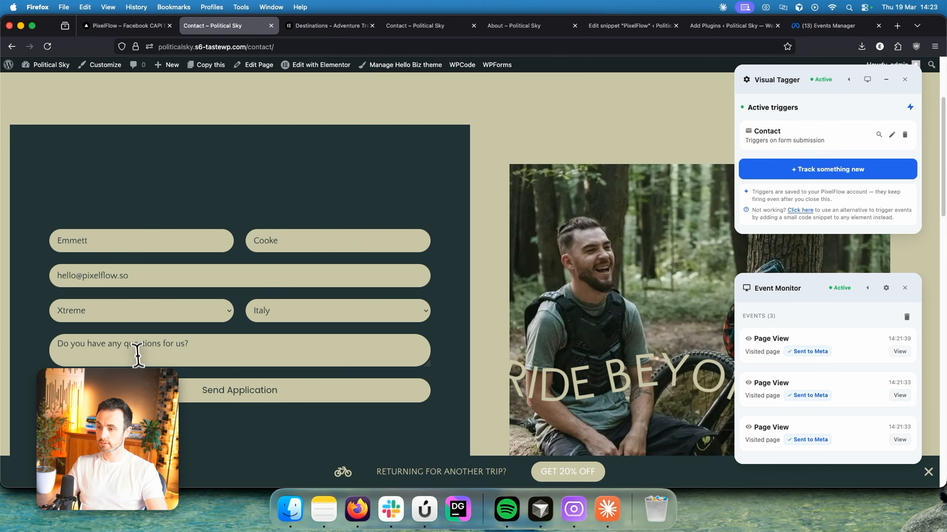
pyautogui.click(138, 353)
pyautogui.write('a')
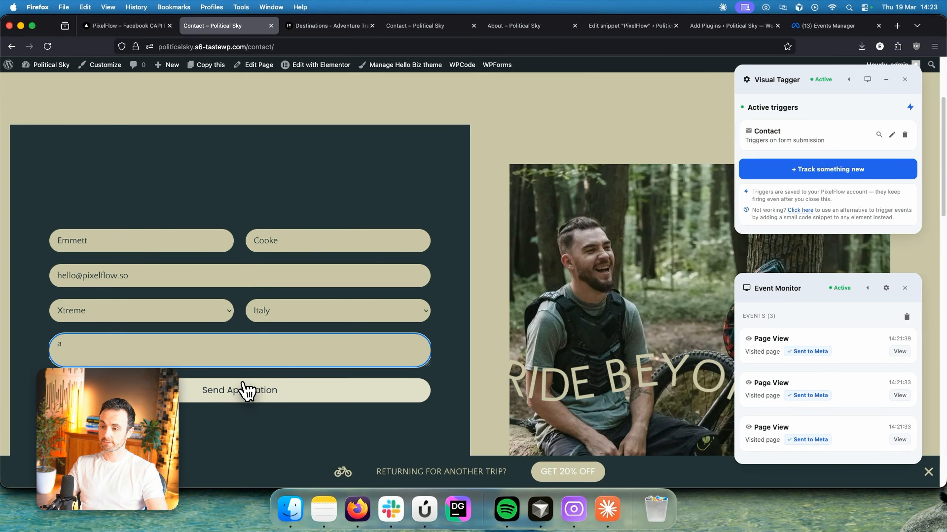
# Submit the test form and inspect the Contact event's captured user data in Event Monitor.
pyautogui.click(246, 391)
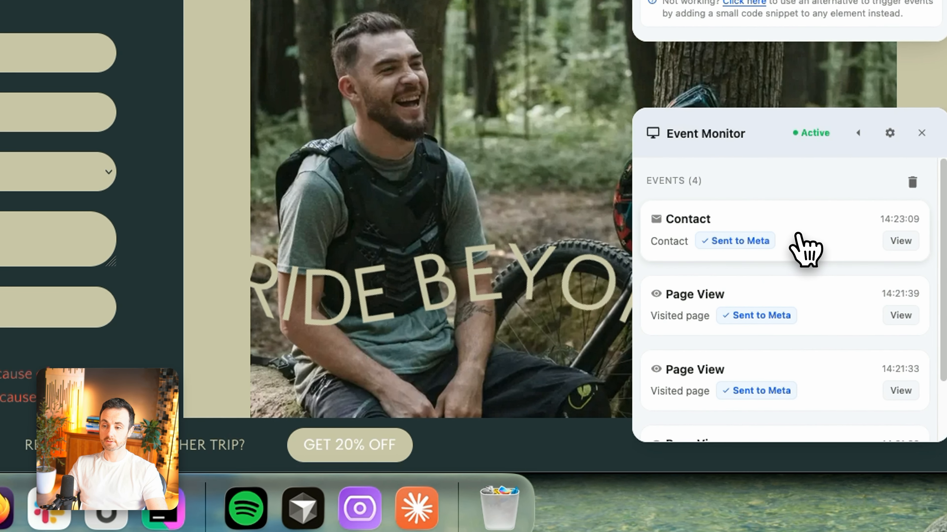
pyautogui.click(798, 235)
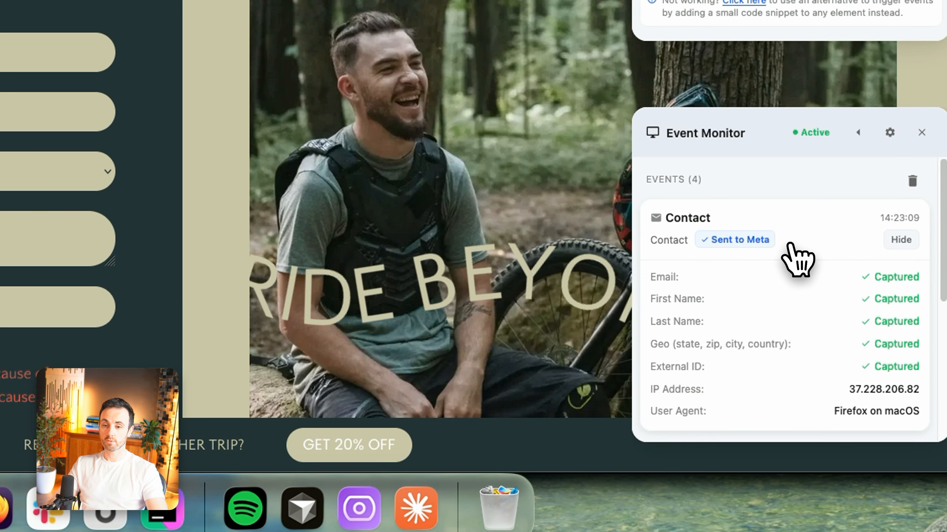
pyautogui.scroll(-2, 792, 242)
pyautogui.scroll(-1, 790, 244)
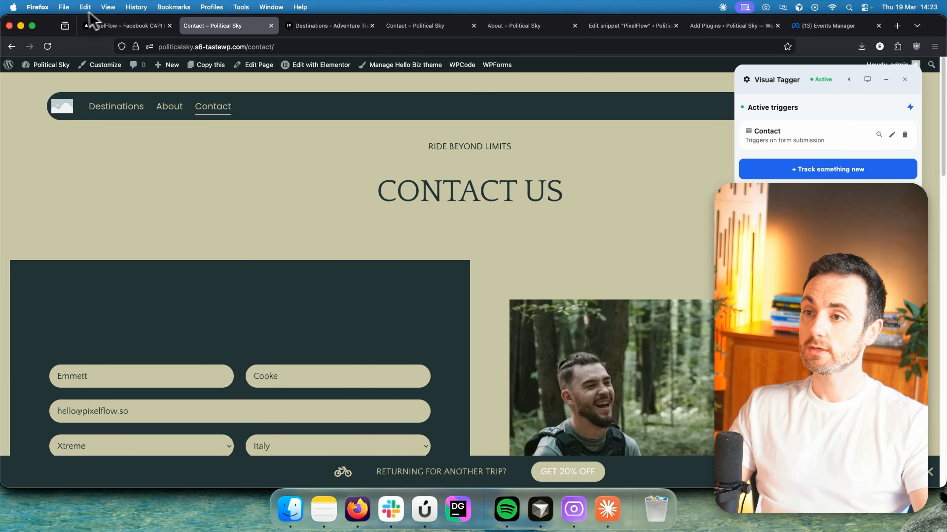
# Go to the PixelFlow dashboard's Events log showing the new Contact event.
pyautogui.click(121, 30)
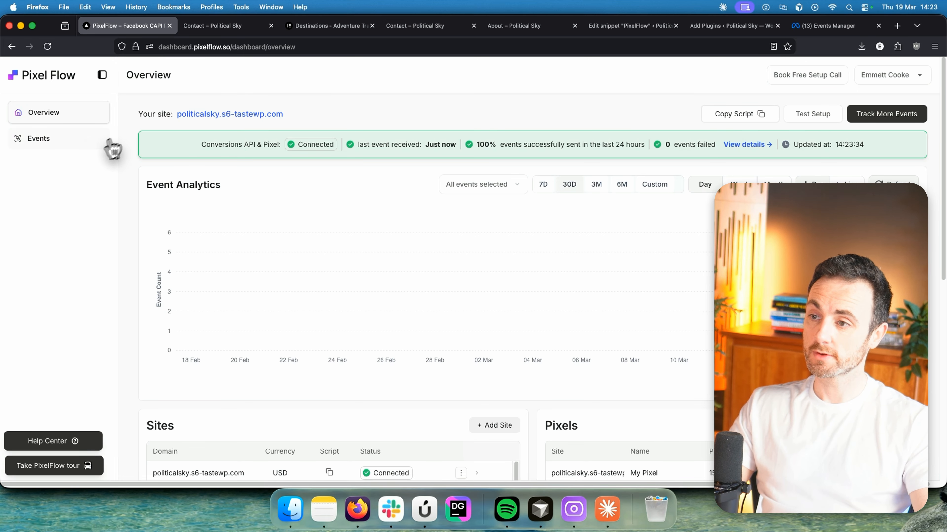
pyautogui.click(36, 139)
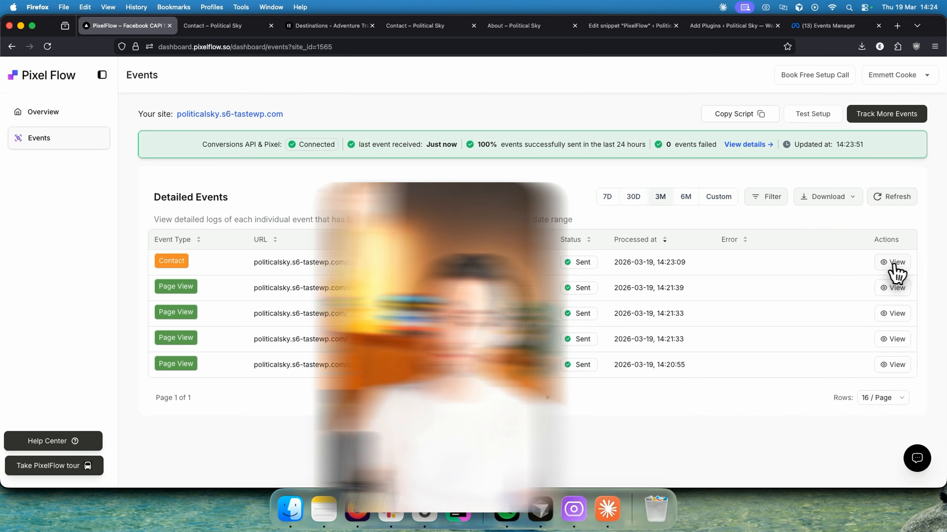
# Open the Contact event's details and review the raw JSON payload sent to Meta.
pyautogui.click(895, 264)
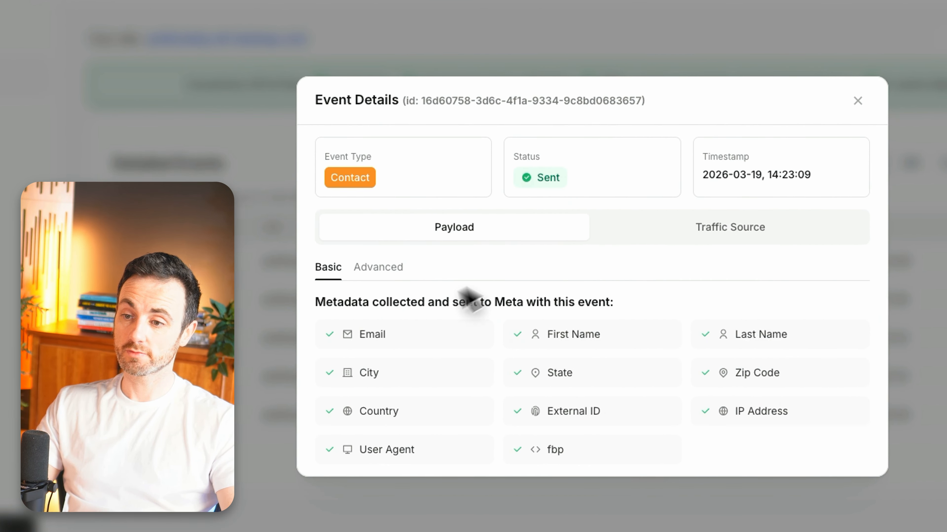
pyautogui.click(390, 268)
pyautogui.scroll(-10, 653, 296)
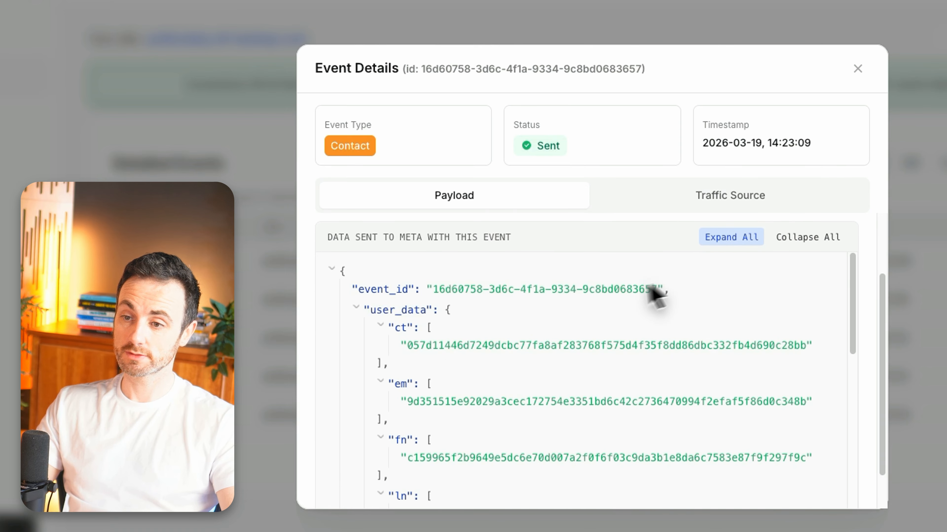
pyautogui.scroll(10, 559, 337)
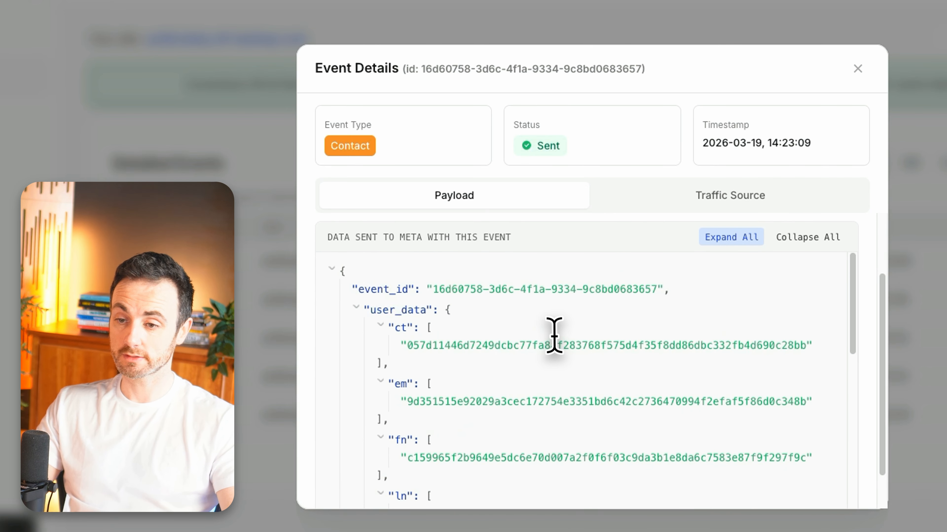
pyautogui.scroll(3, 499, 317)
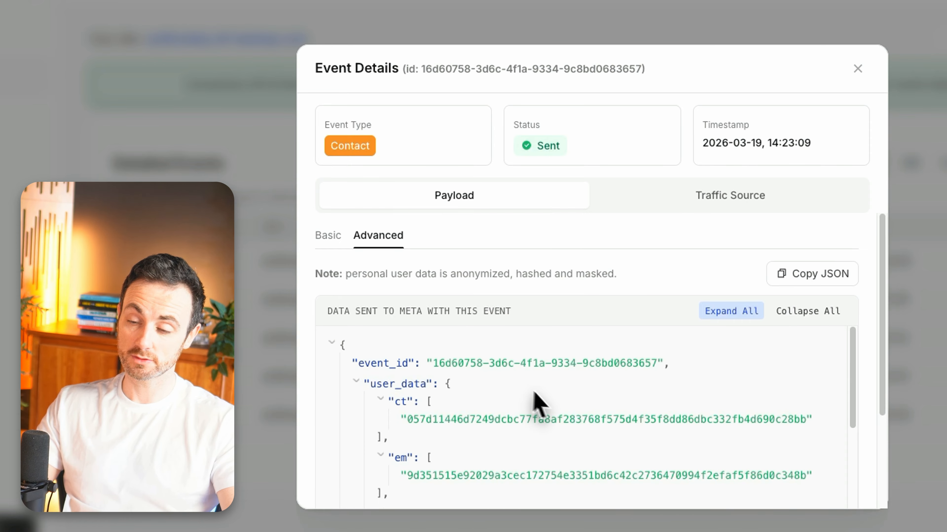
# Check the event's Organic traffic source, comparing it with the payload metadata checklist.
pyautogui.click(730, 200)
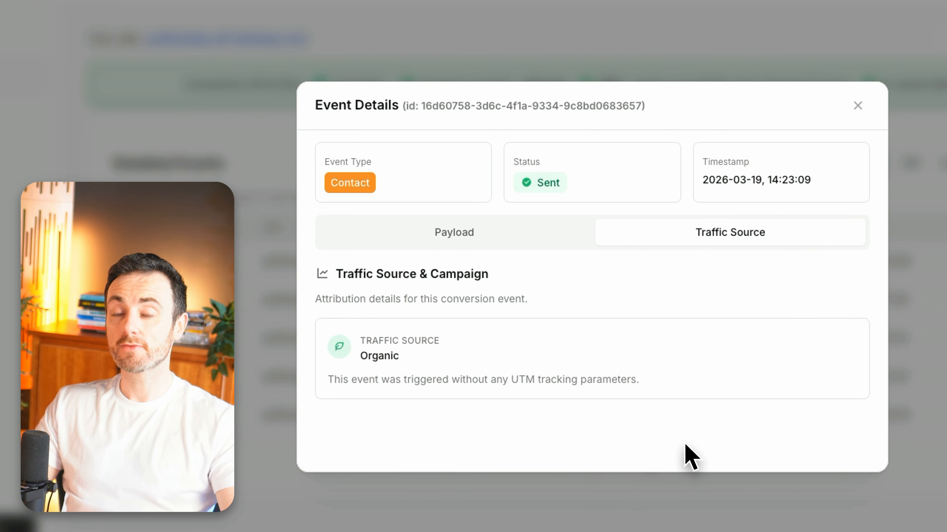
pyautogui.click(459, 230)
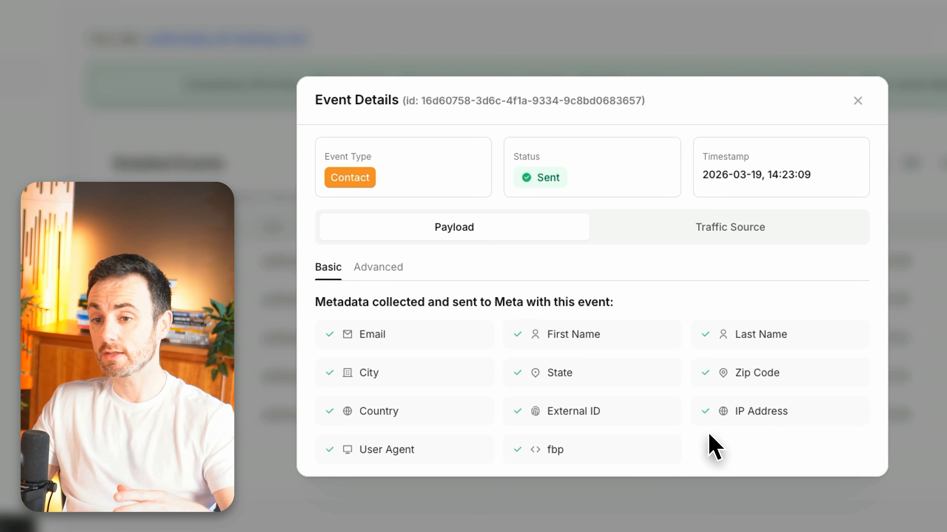
pyautogui.click(710, 229)
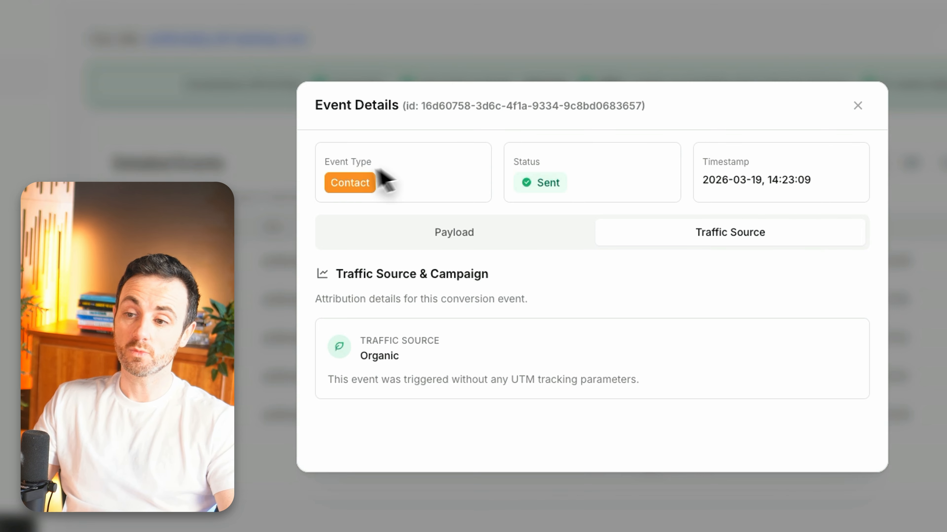